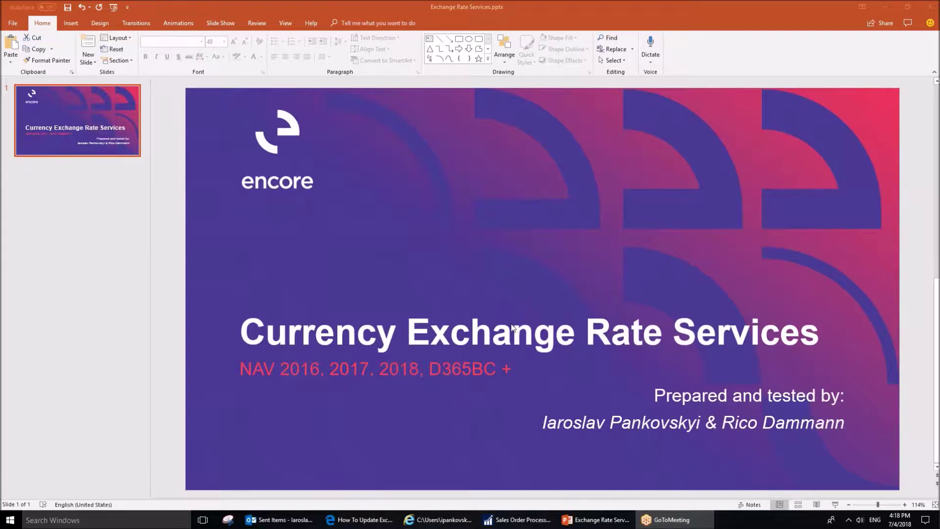
In NAV, go to Departments > IT Administration > Services and open Currency Exchange Rate Services.
left_click(521, 520)
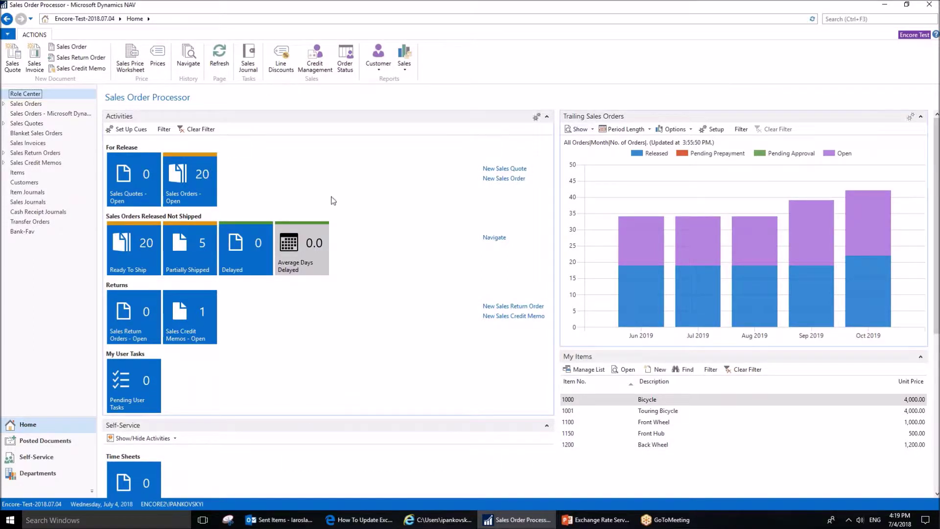
left_click(38, 473)
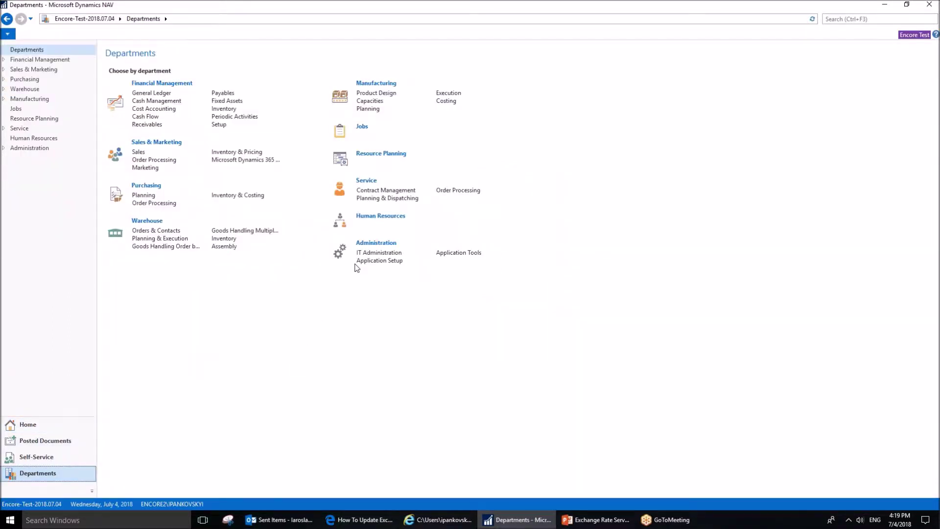
left_click(368, 252)
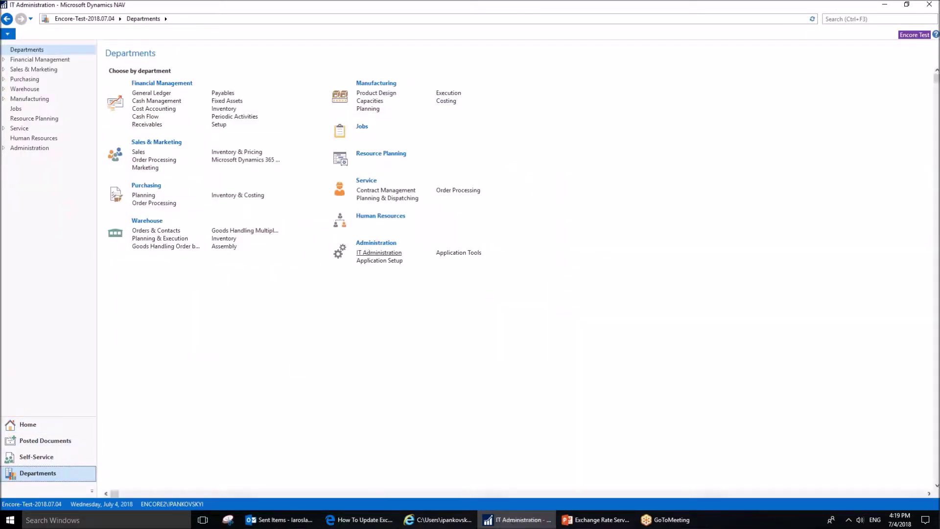
left_click(380, 121)
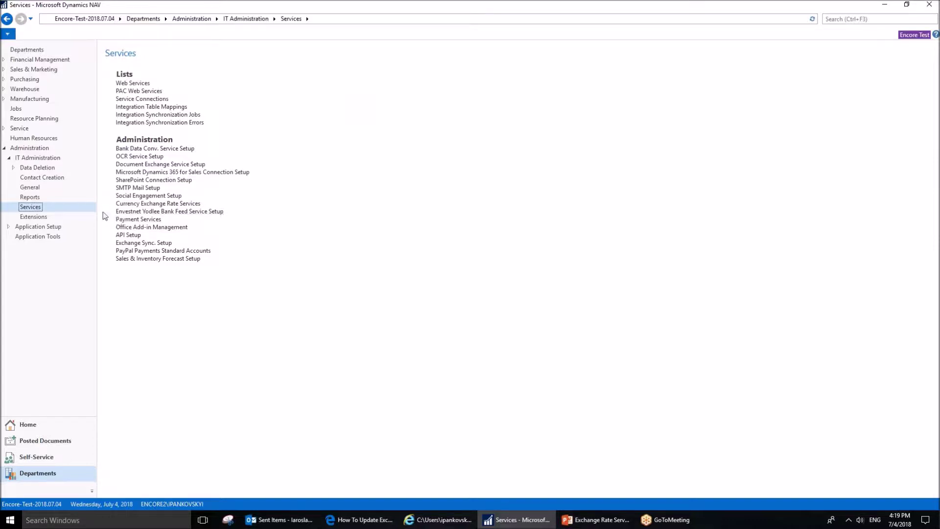
left_click(121, 205)
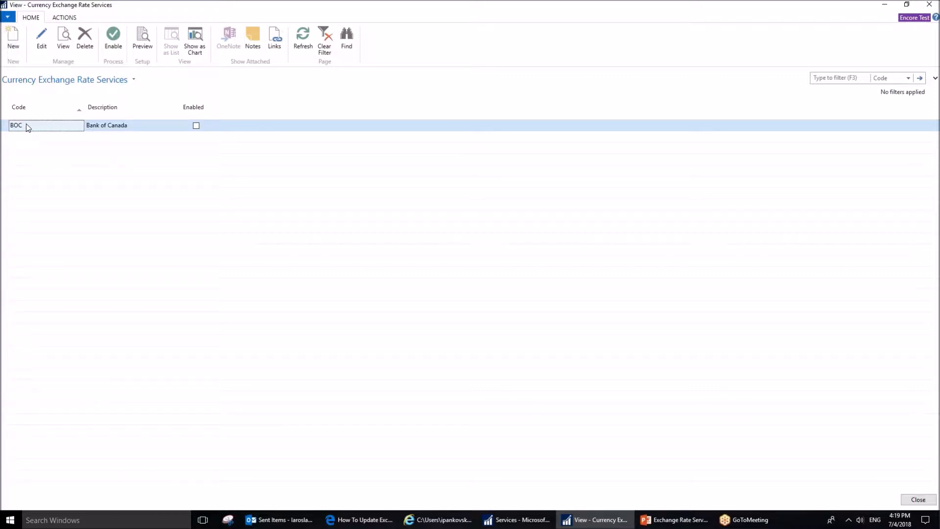
Open the BOC – Bank of Canada exchange rate service card for editing.
key("ctrl+n")
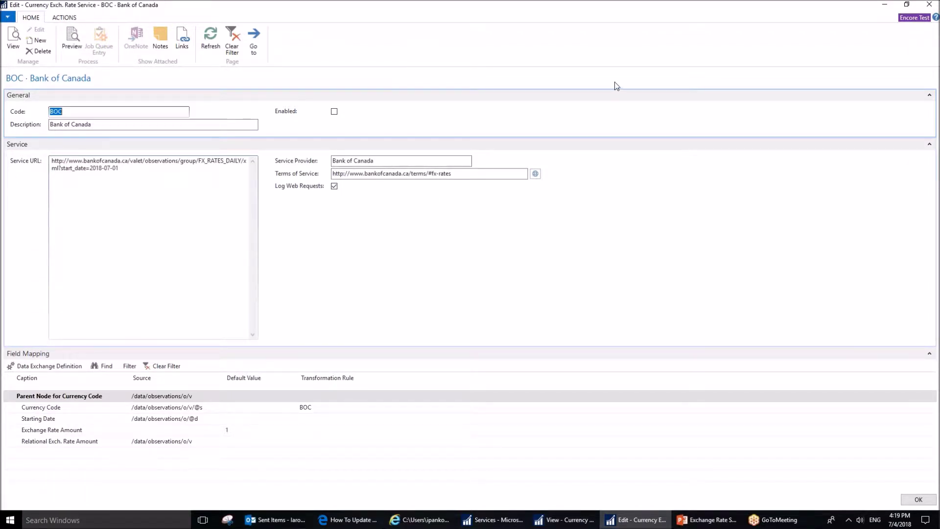
left_click(885, 5)
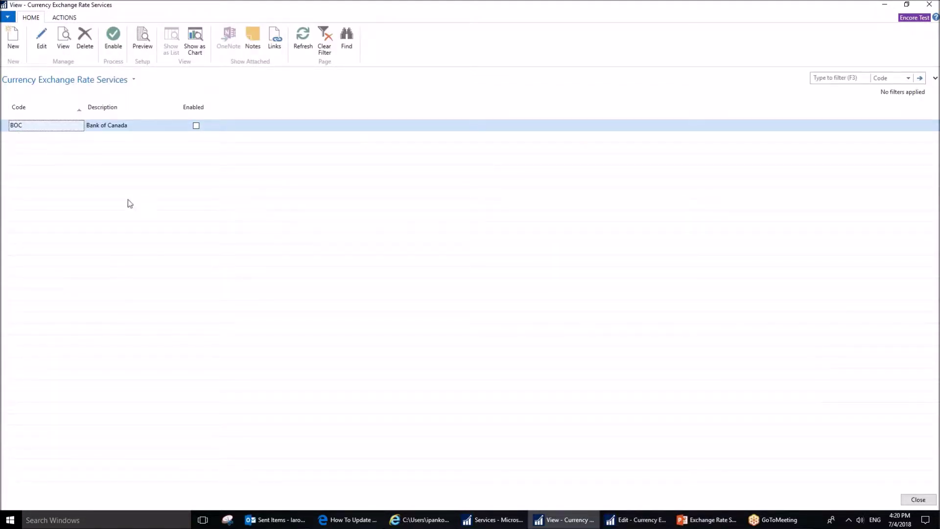
left_click(618, 522)
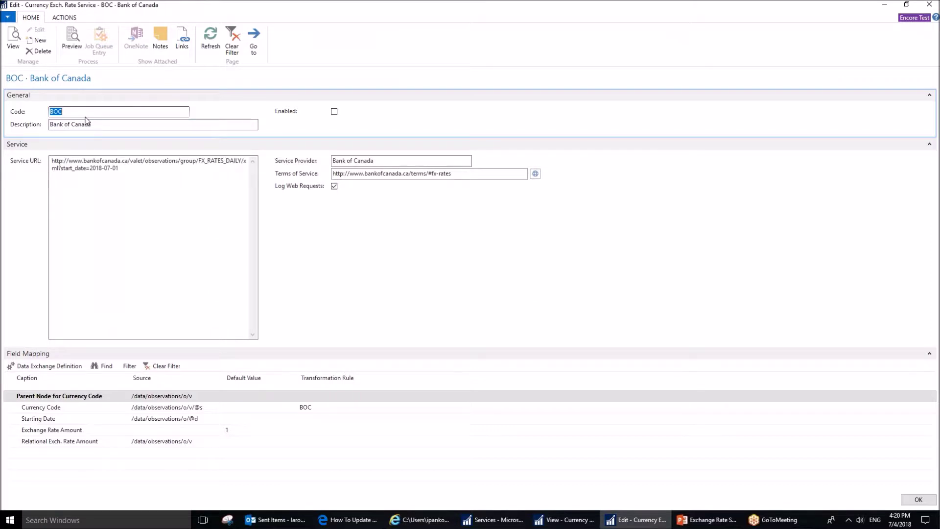
Select the card's service URL and compare it with the downloaded FX_RATES_DAILY XML file.
mouse_move(35, 115)
key("Tab")
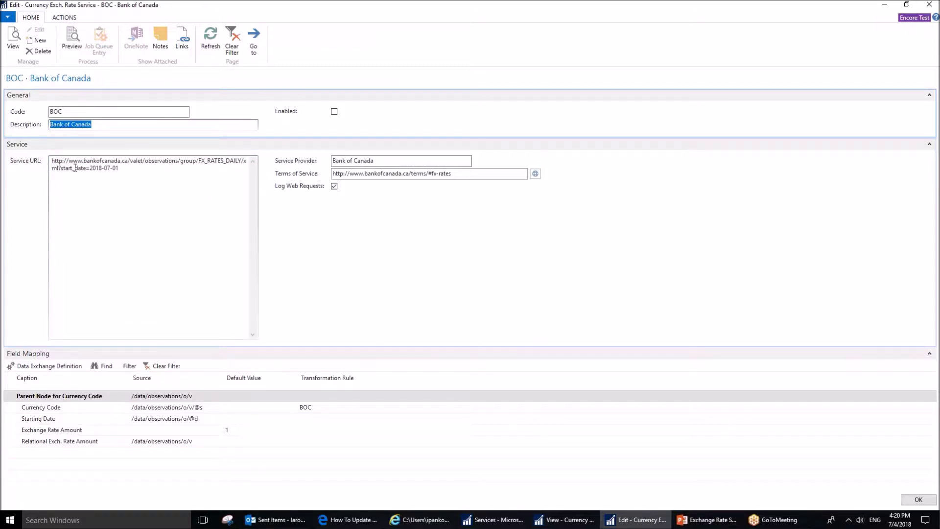
left_click(35, 161)
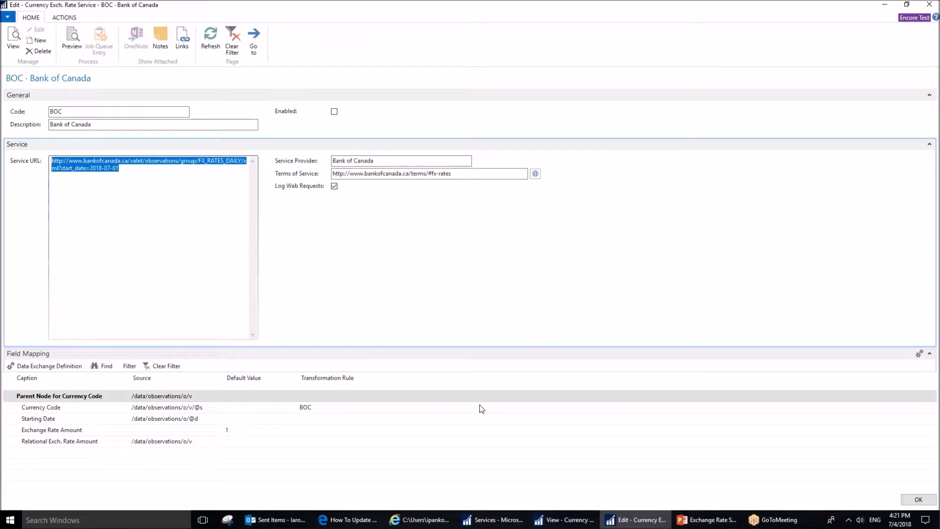
left_click(420, 520)
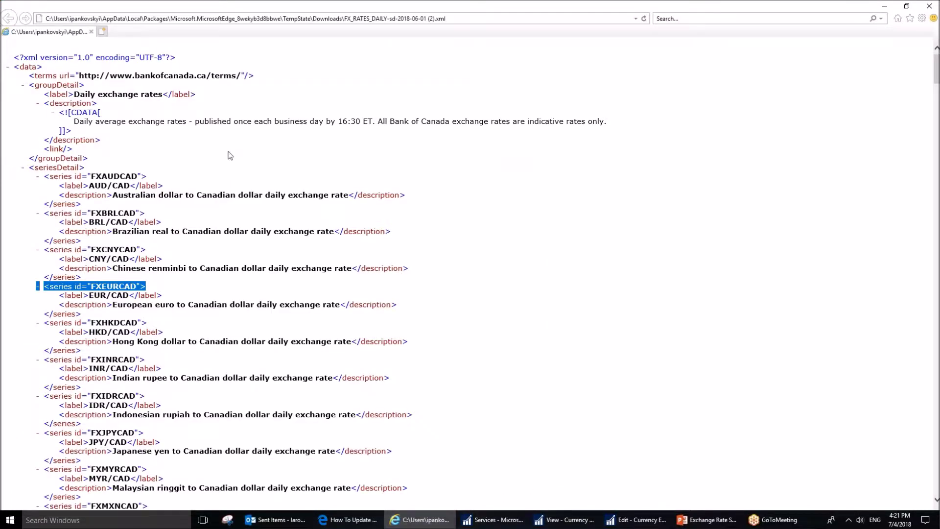
Review the FX_RATES_DAILY XML and the Bank of Canada Daily Exchange Rates page.
scroll(243, 245, "down", 4)
scroll(246, 241, "up", 4)
left_click(884, 8)
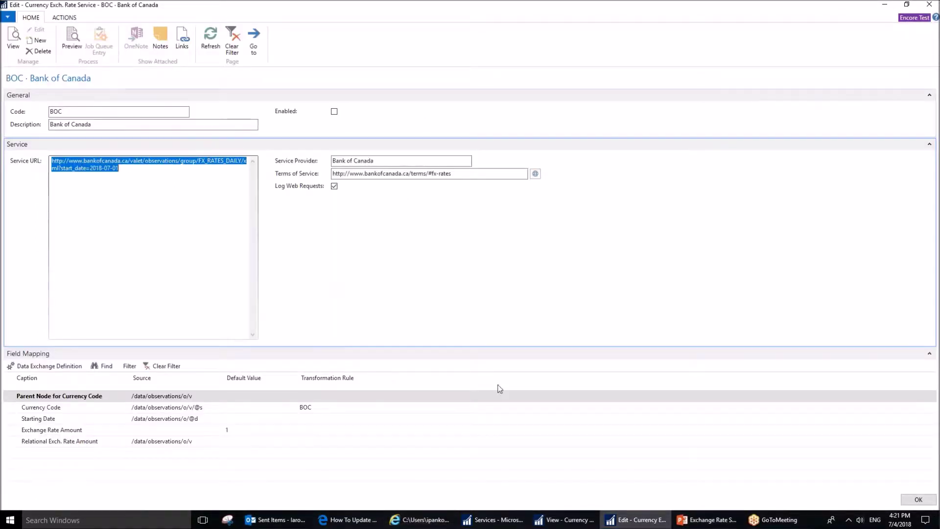
left_click(348, 520)
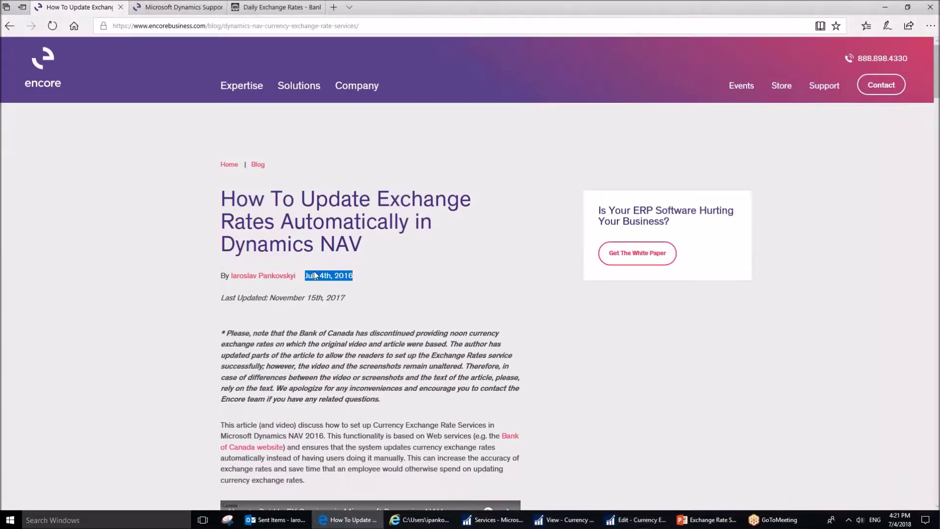
left_click(269, 6)
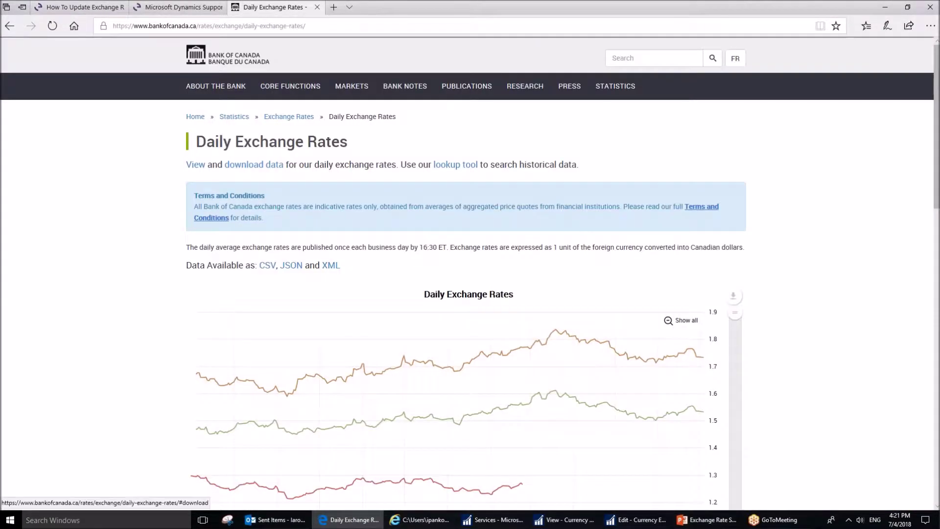
scroll(356, 435, "down", 5)
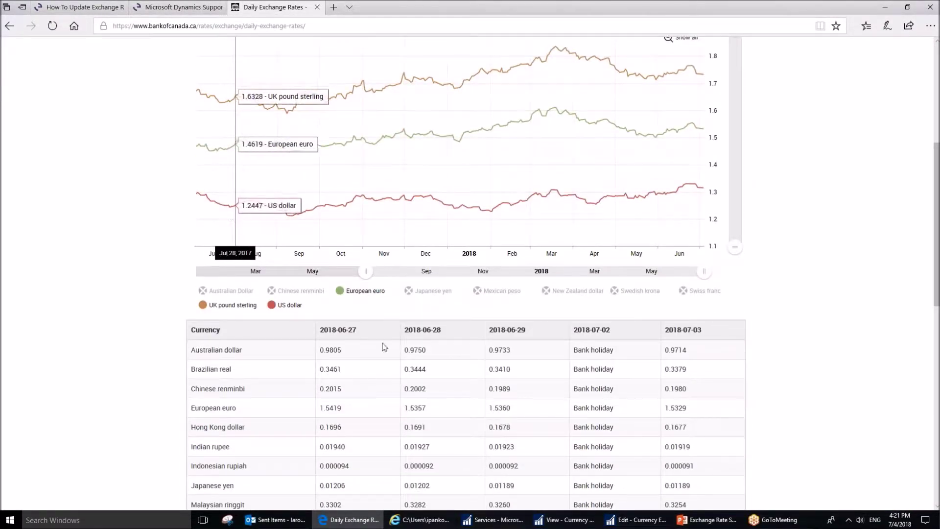
scroll(298, 243, "up", 5)
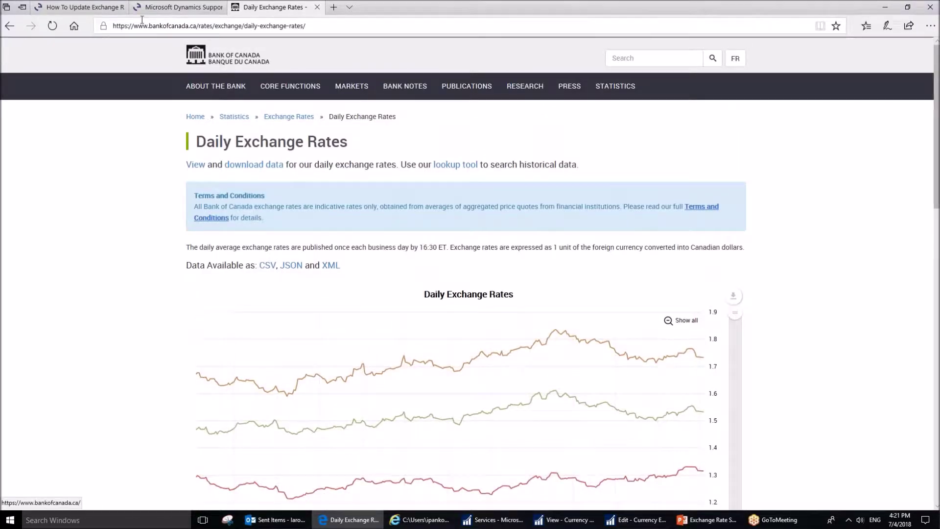
Check the Encore article on automatic exchange rate updates, then return to the NAV card.
left_click(81, 7)
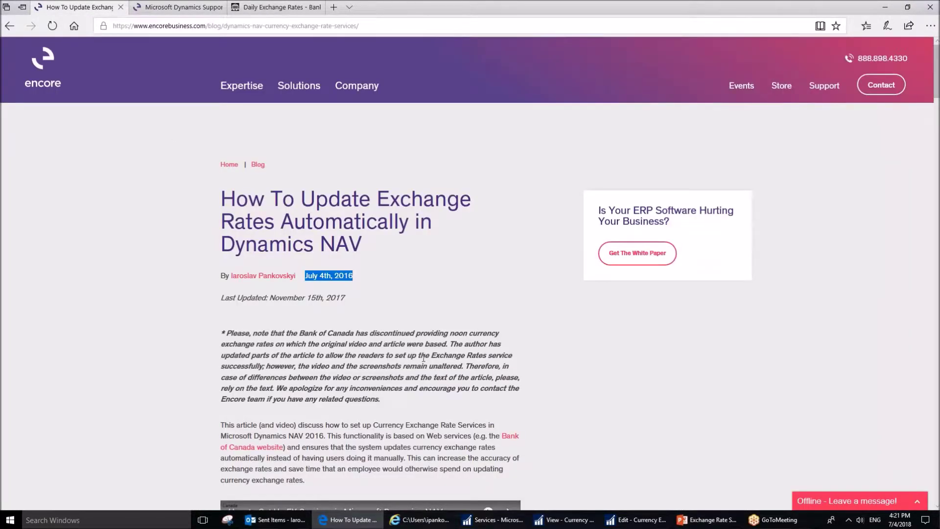
mouse_move(703, 521)
mouse_move(272, 7)
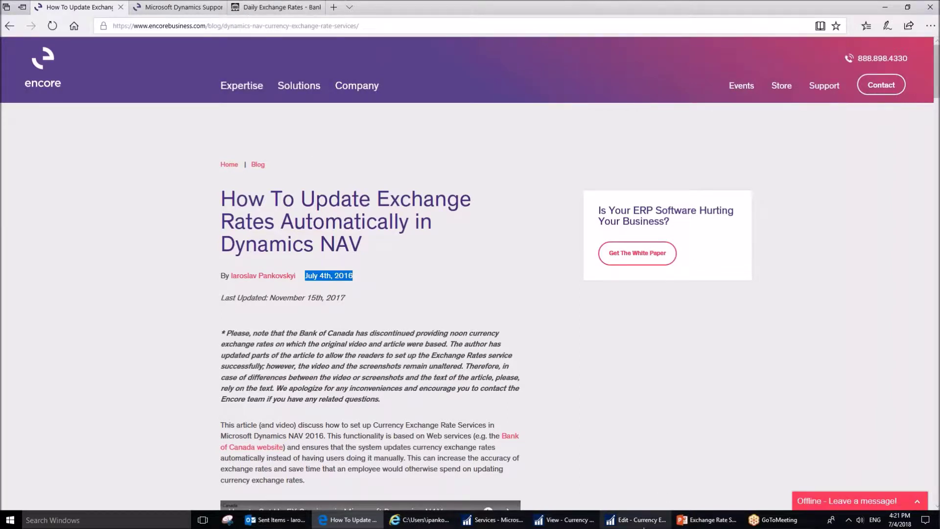
left_click(644, 524)
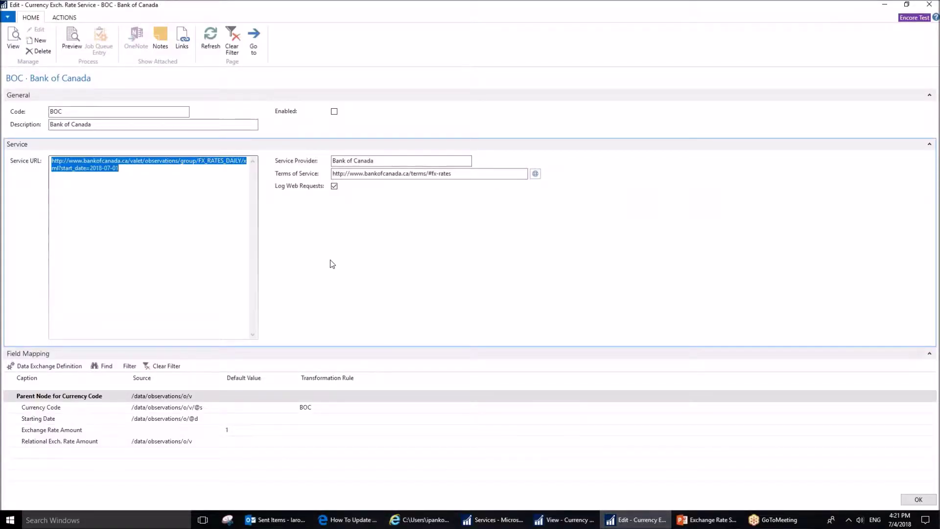
Highlight the 2018-07-01 start date in the service URL and select the Bank of Canada provider value.
left_click(137, 176)
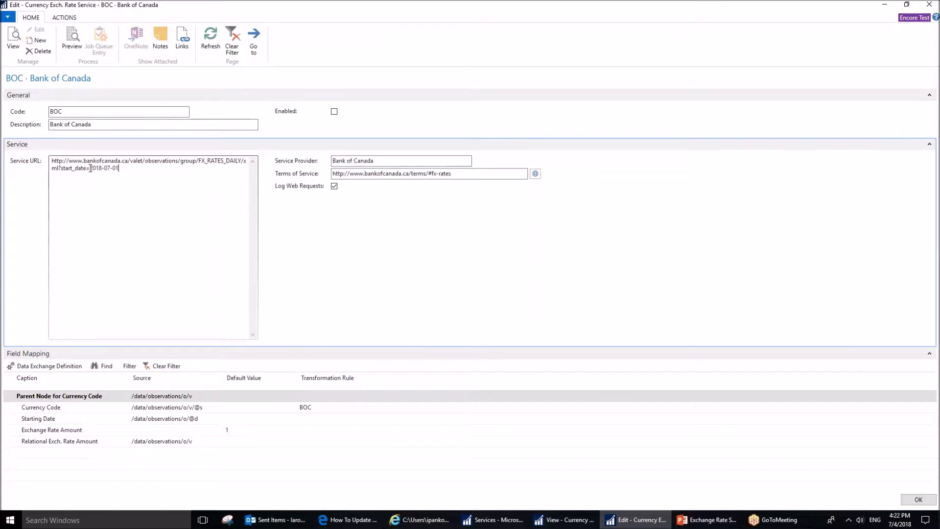
left_click_drag(90, 168, 122, 169)
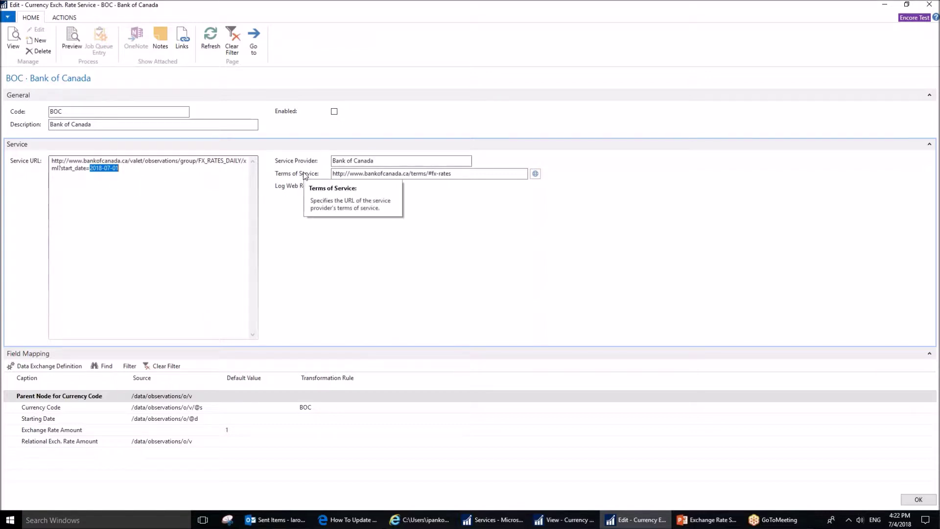
triple_click(359, 162)
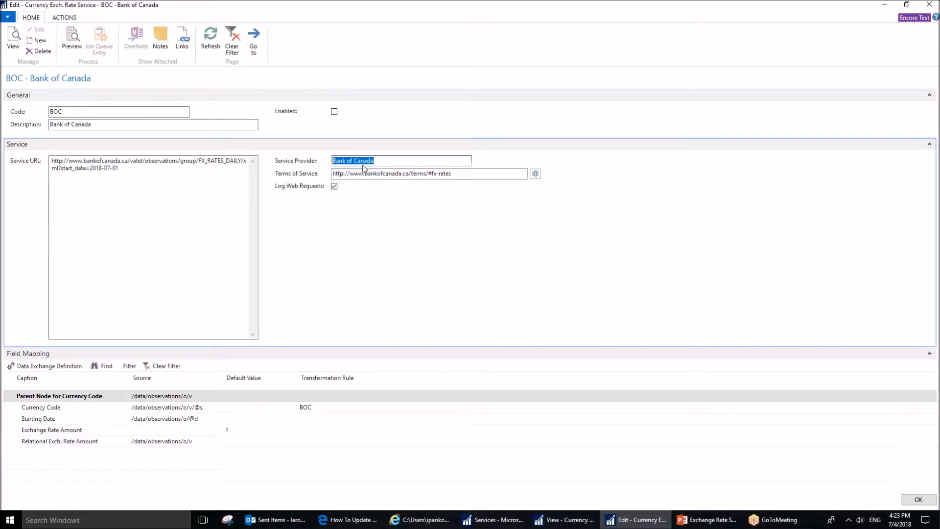
left_click_drag(387, 160, 333, 163)
mouse_move(322, 177)
left_click(459, 175)
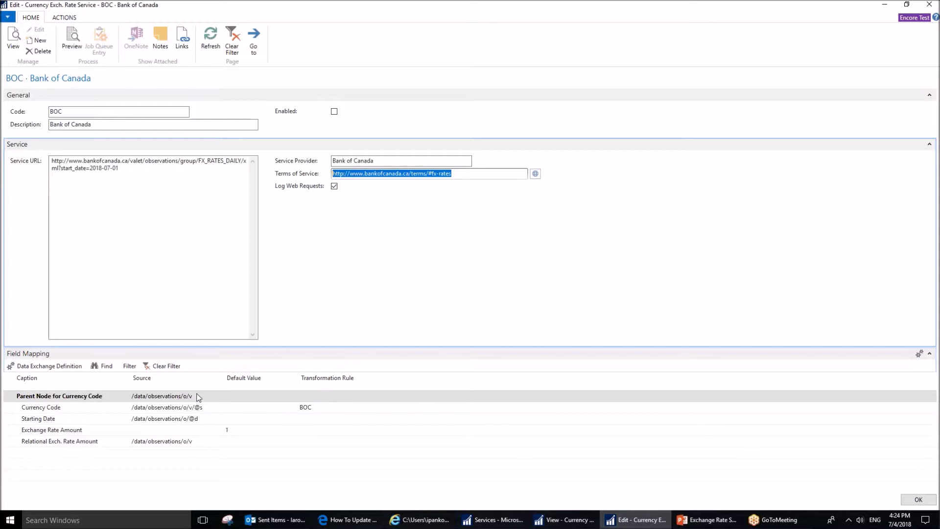
Set the Parent Node for Currency Code source to the v element under /data/observations/o.
mouse_move(200, 398)
left_click(204, 396)
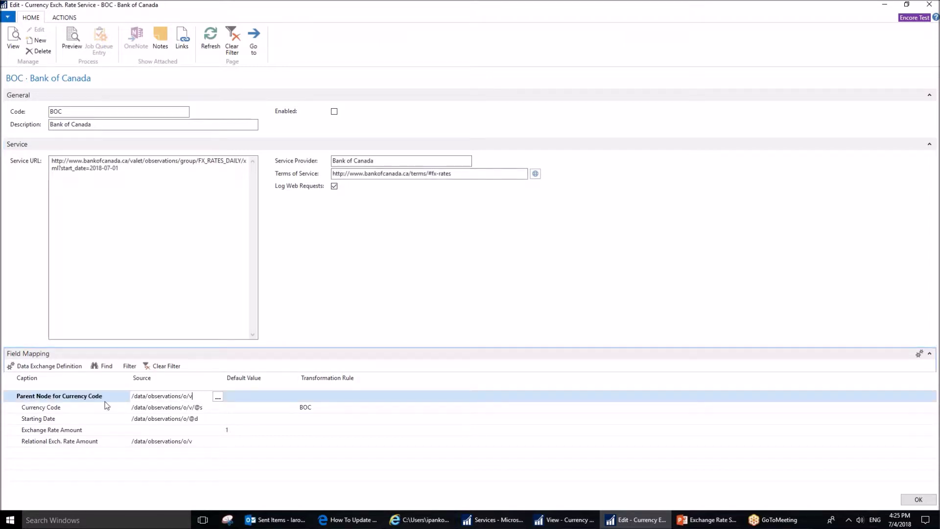
left_click(218, 396)
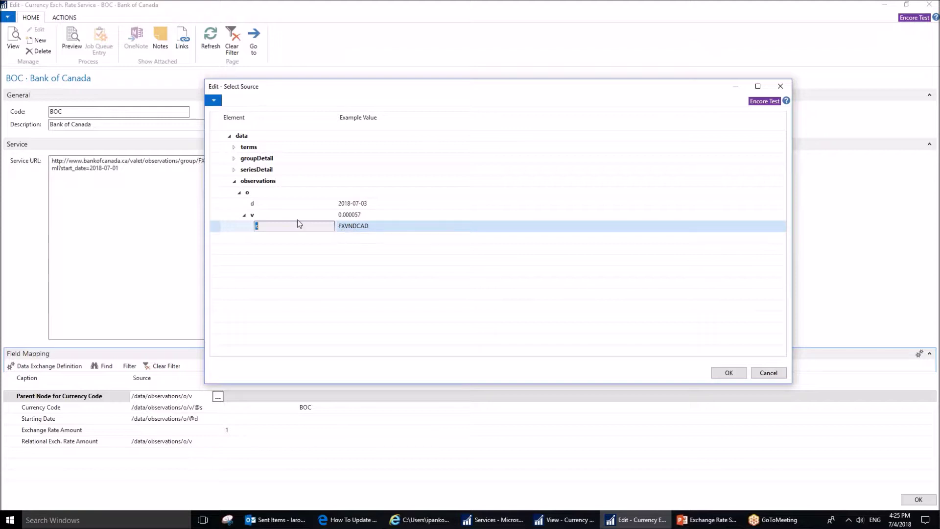
left_click(244, 216)
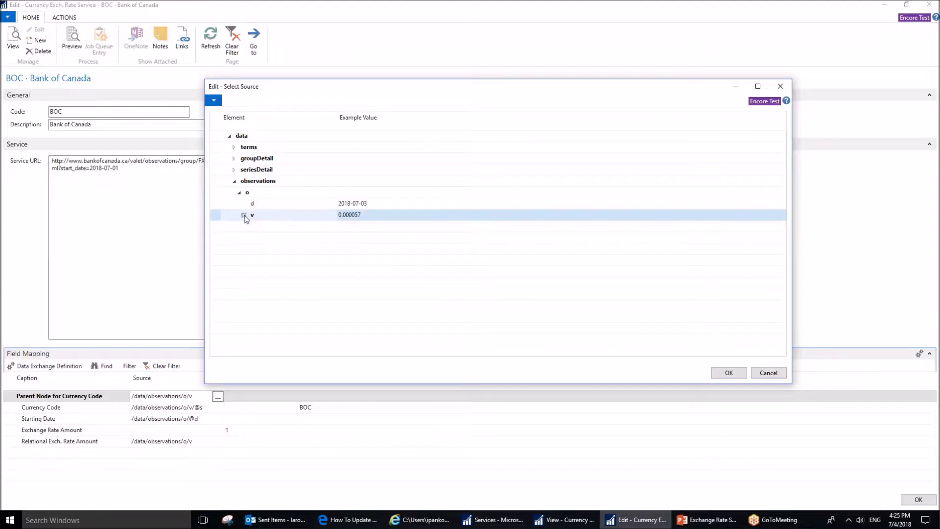
left_click(243, 215)
left_click(216, 219)
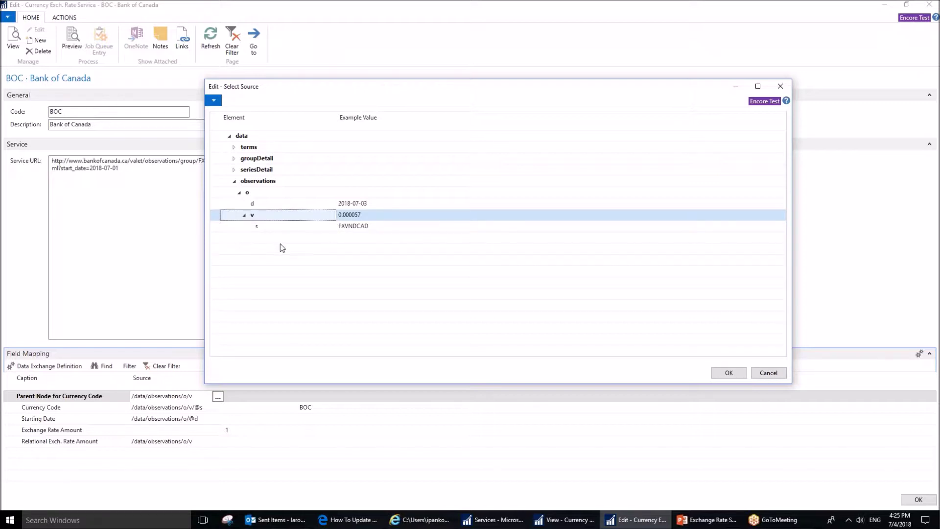
left_click(727, 373)
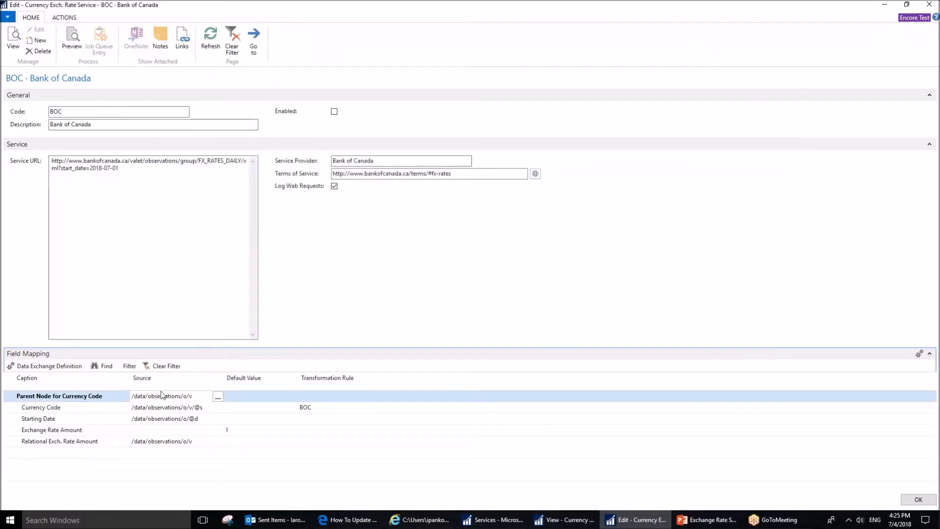
left_click(183, 408)
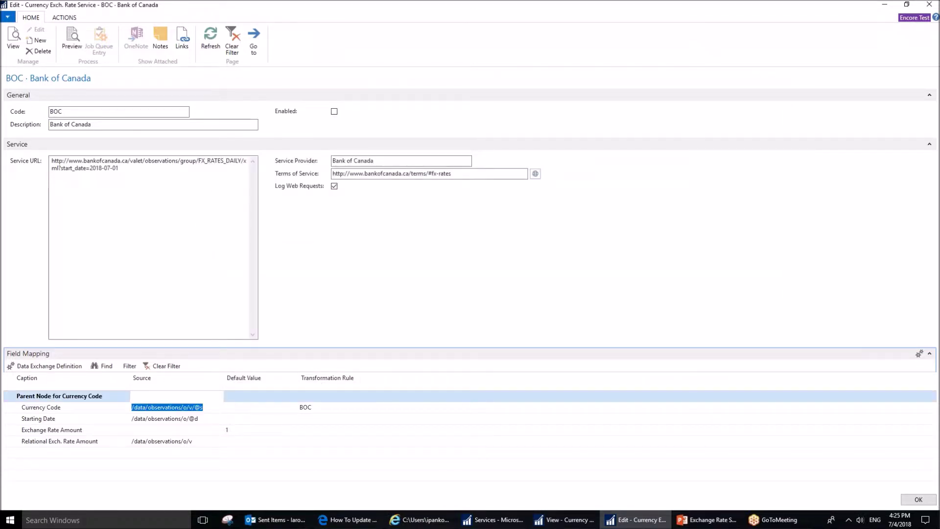
left_click(218, 408)
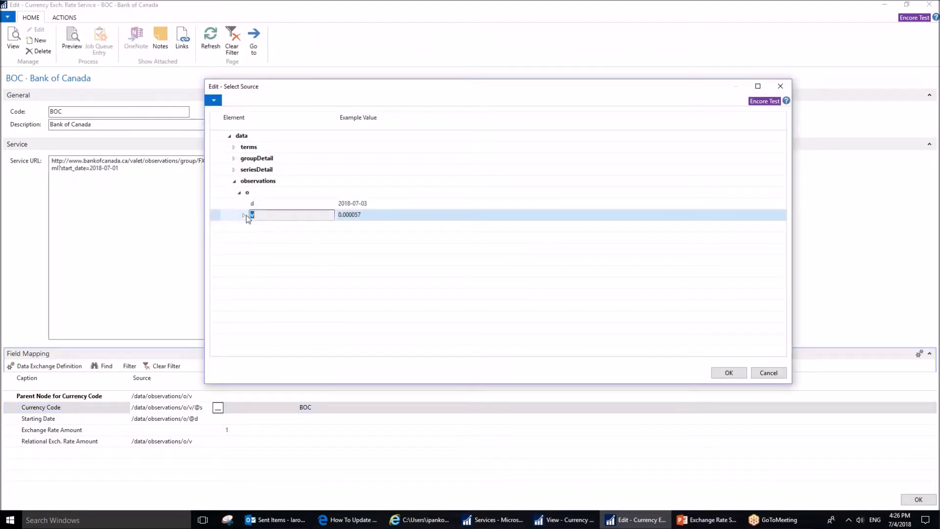
left_click(244, 216)
left_click(360, 227)
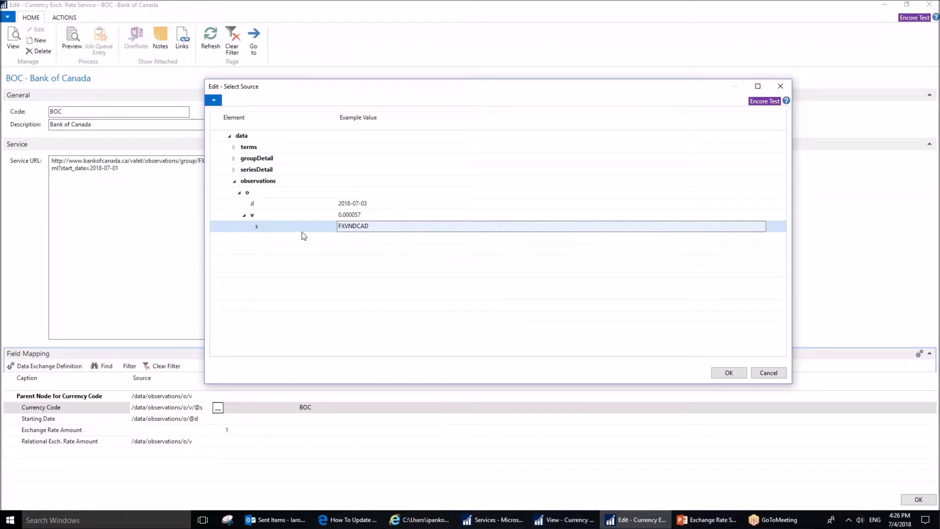
left_click(728, 373)
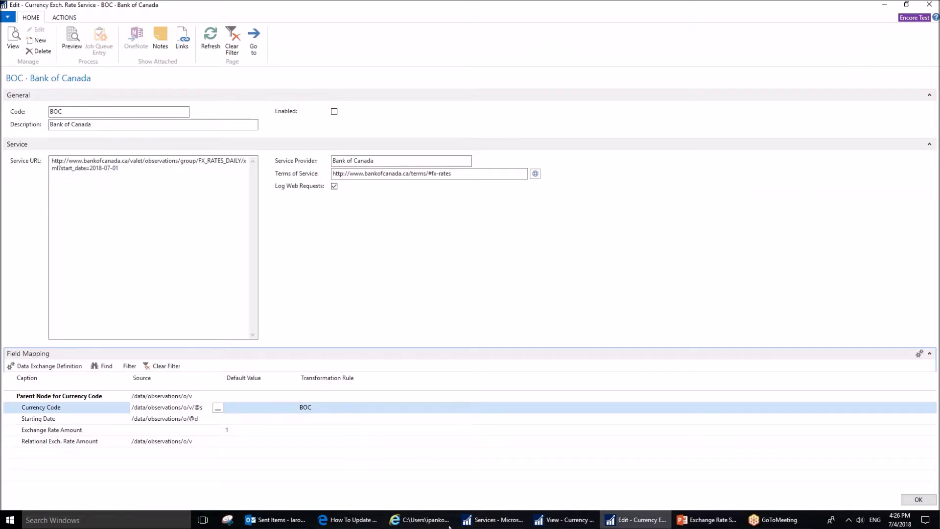
mouse_move(434, 525)
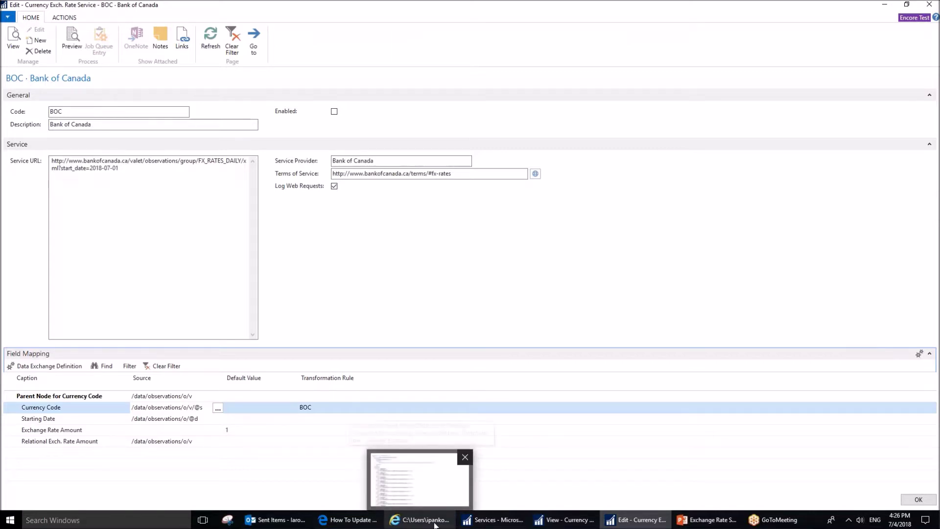
left_click(435, 522)
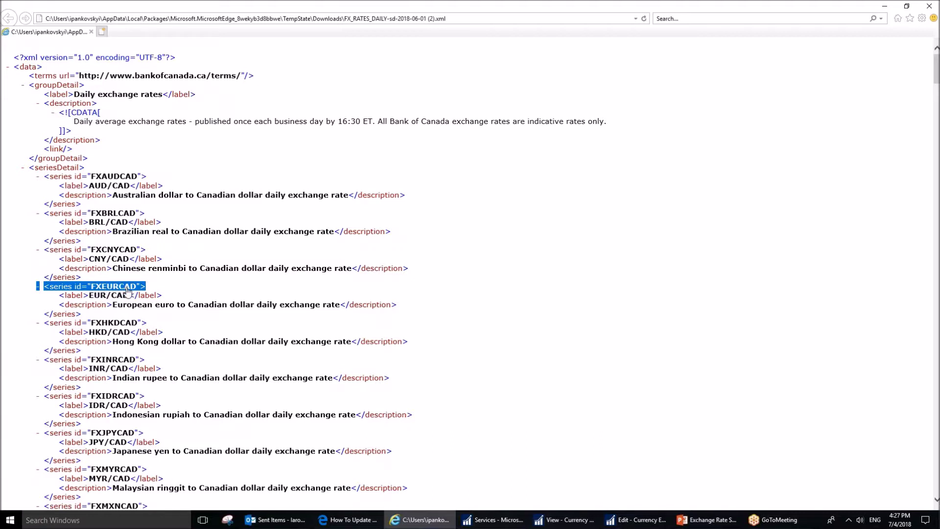
Return from the XML file to the Dynamics NAV BOC – Bank of Canada service card.
left_click(631, 527)
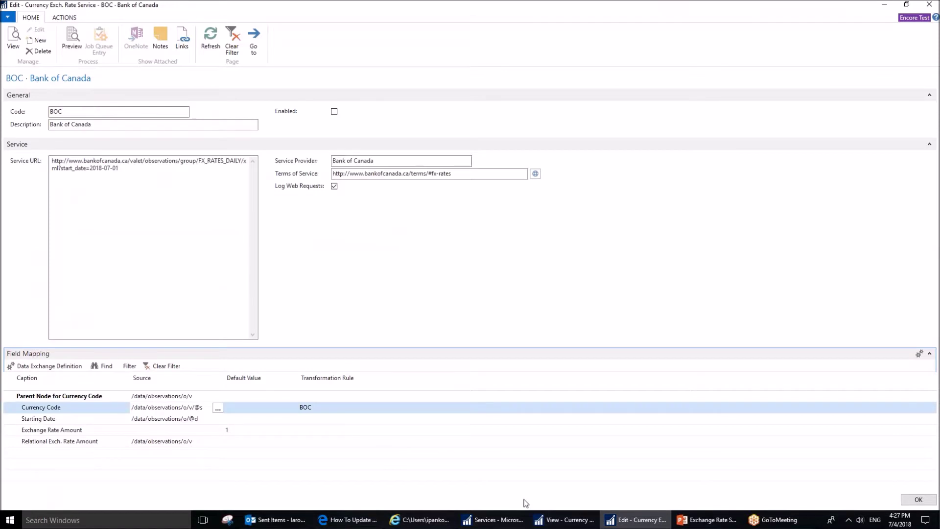
Open the BOC rule from the Currency Code transformation rule's Advanced list.
left_click(323, 408)
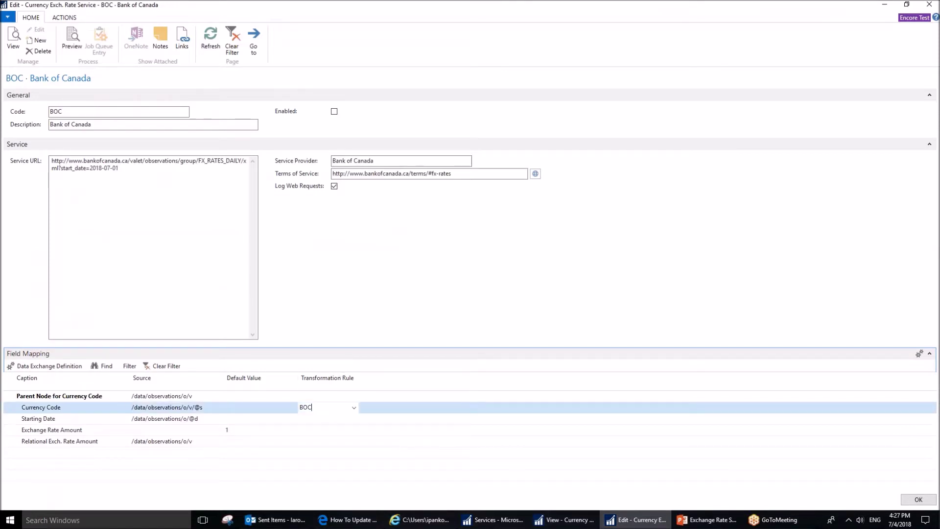
left_click(354, 408)
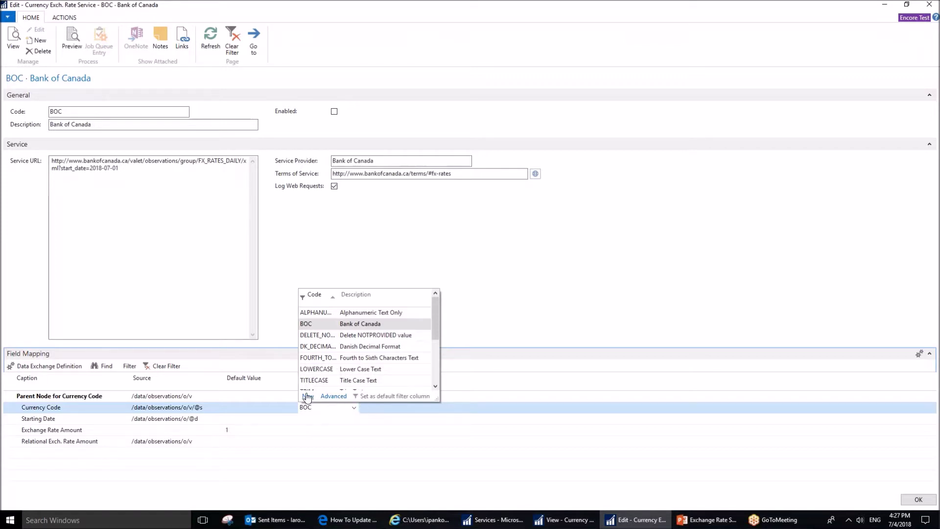
left_click(331, 397)
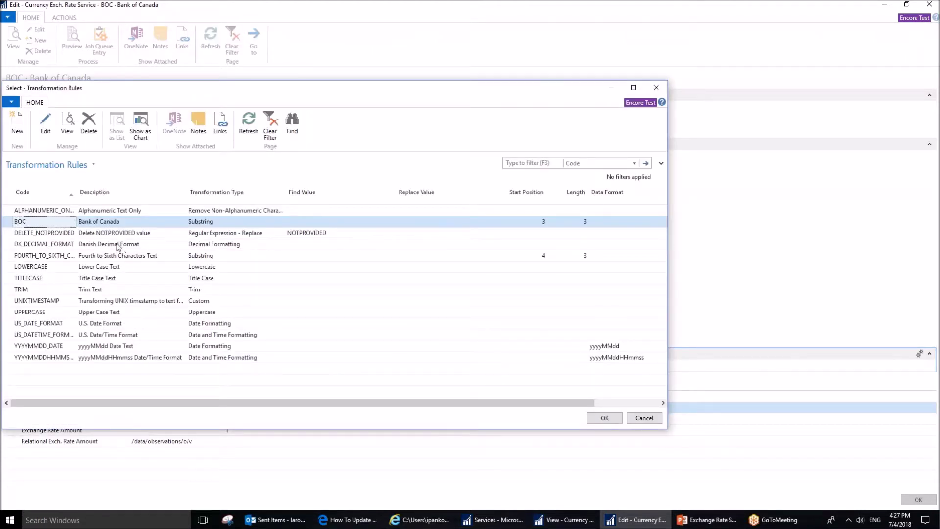
left_click(46, 123)
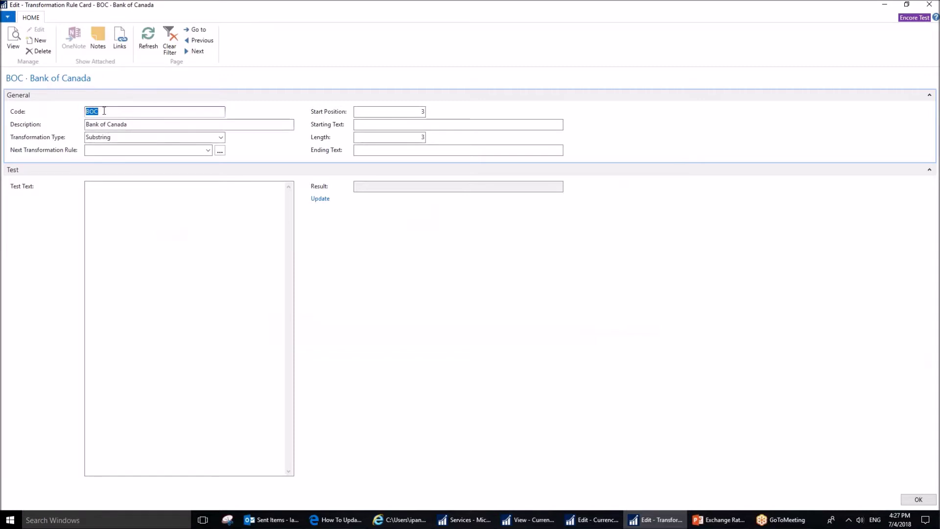
Verify the BOC rule is Substring with start position 3 and length 3, then compare against the XML.
left_click(125, 124)
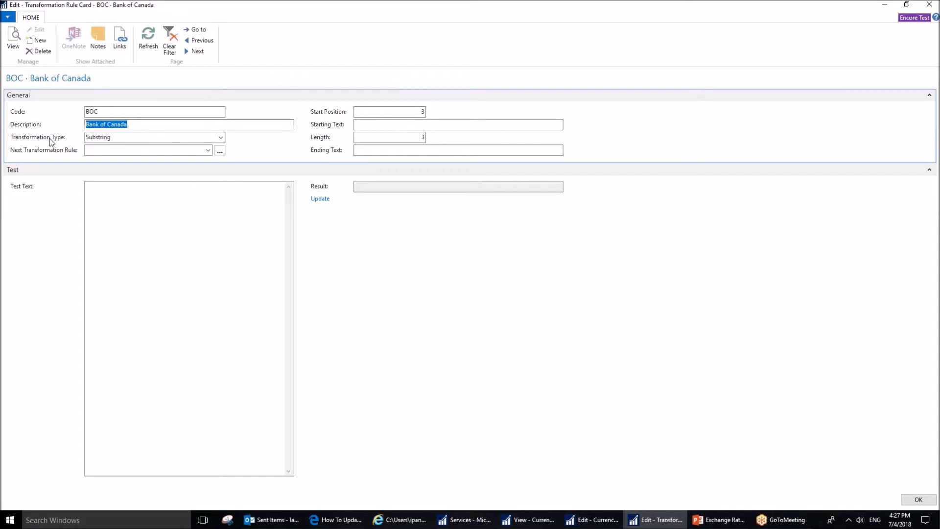
left_click(221, 138)
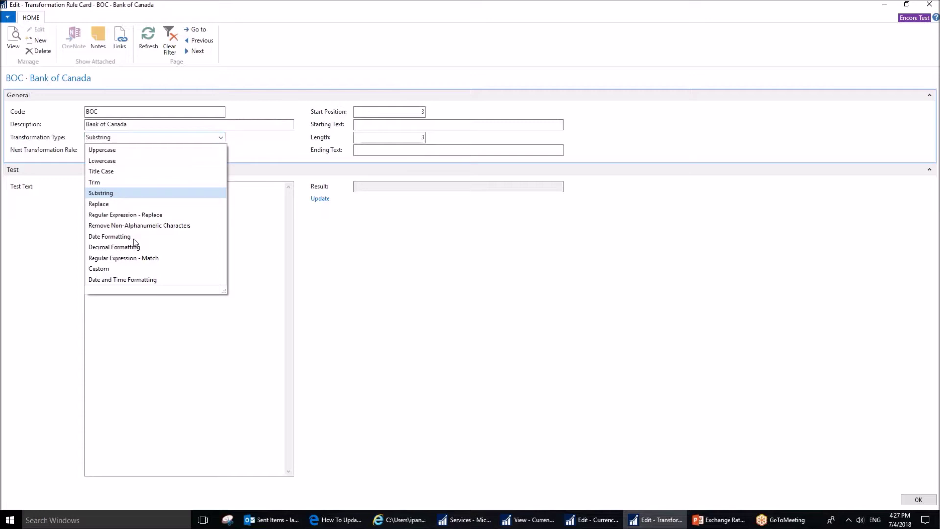
left_click(277, 154)
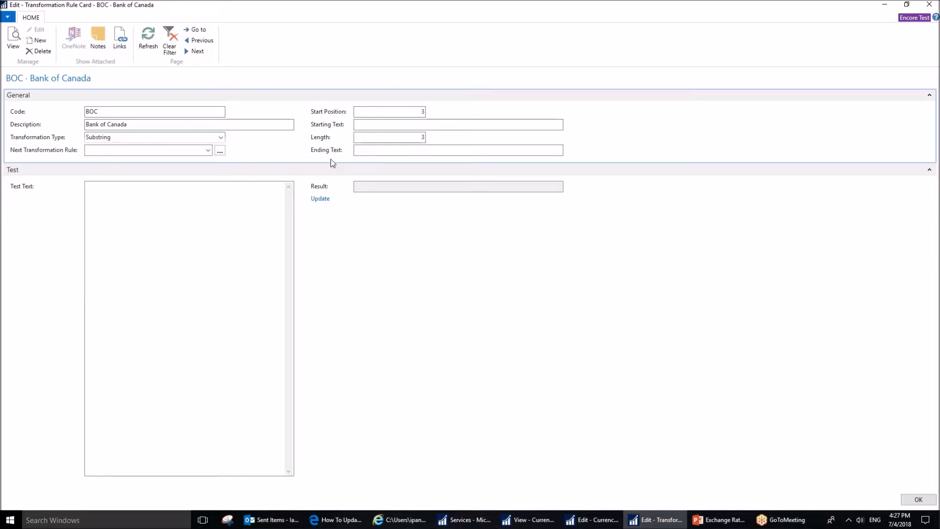
left_click(402, 113)
left_click(416, 137)
left_click(420, 112)
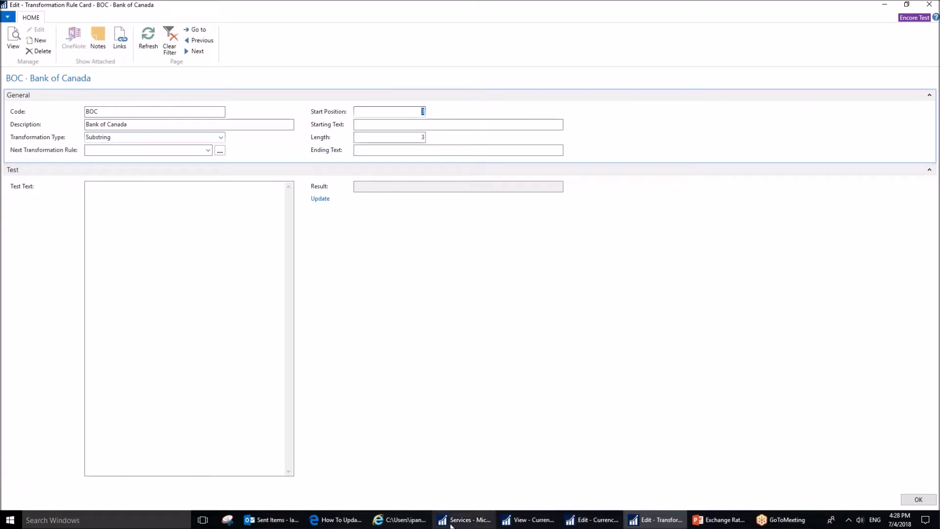
left_click(406, 521)
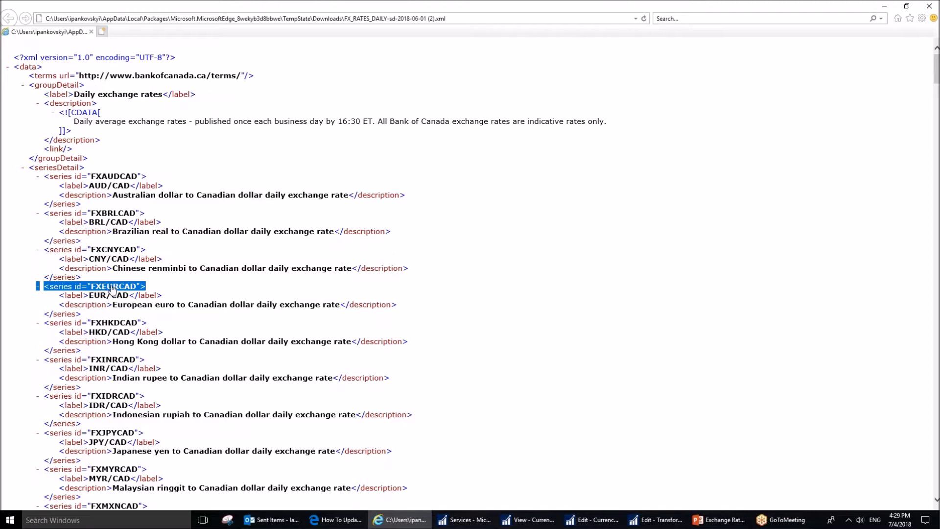
Close the BOC transformation rule card and return to the Bank of Canada service mappings.
left_click(644, 522)
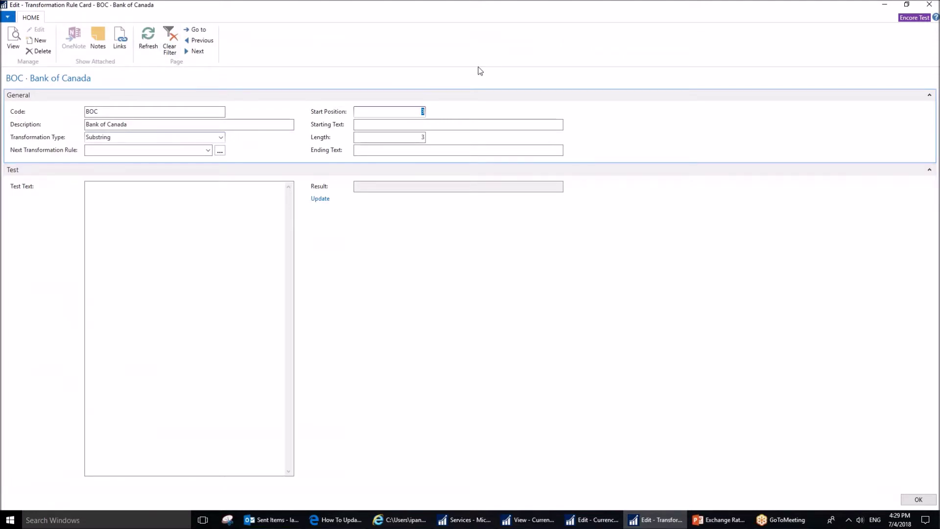
left_click(929, 4)
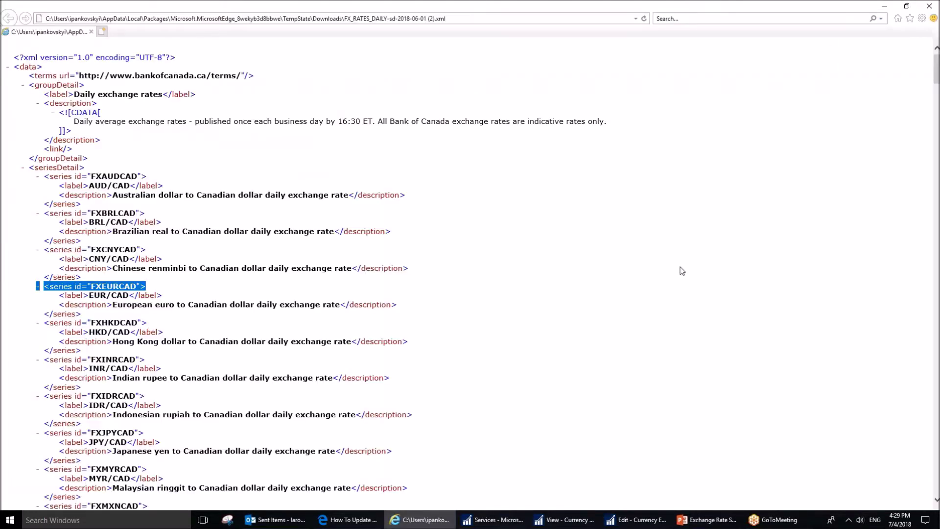
left_click(636, 520)
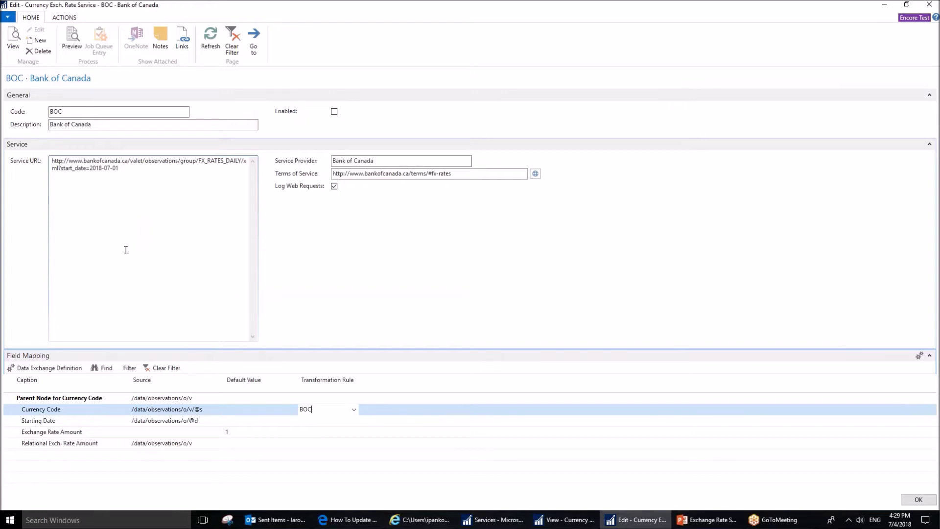
left_click(57, 421)
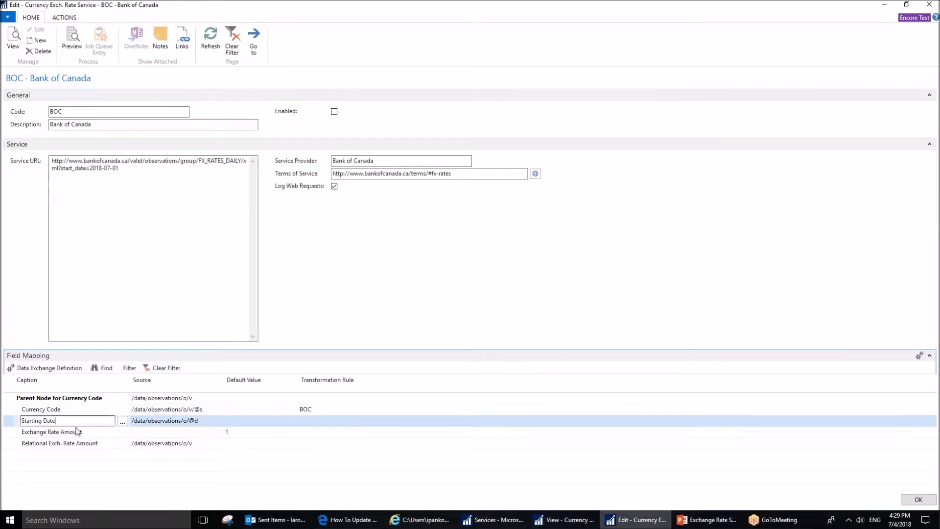
Map the Starting Date source to the d attribute of /data/observations/o.
left_click(202, 422)
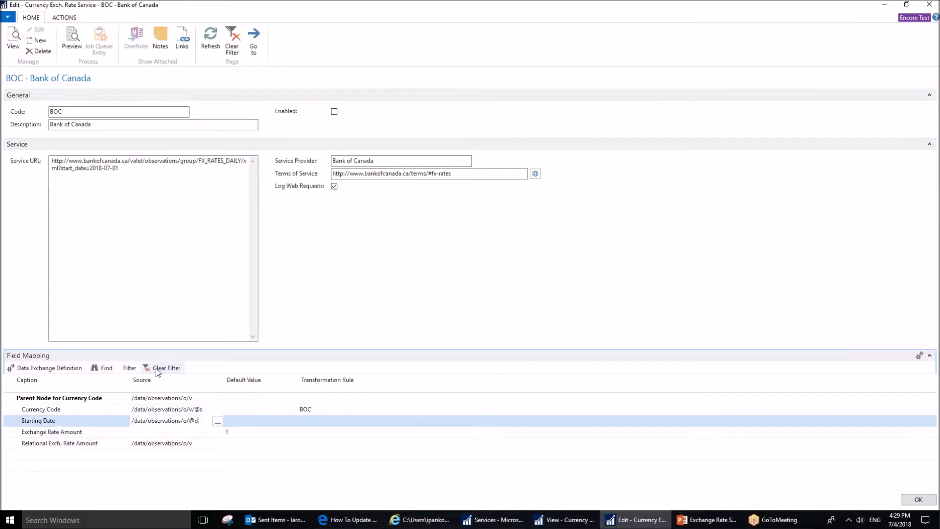
left_click(218, 421)
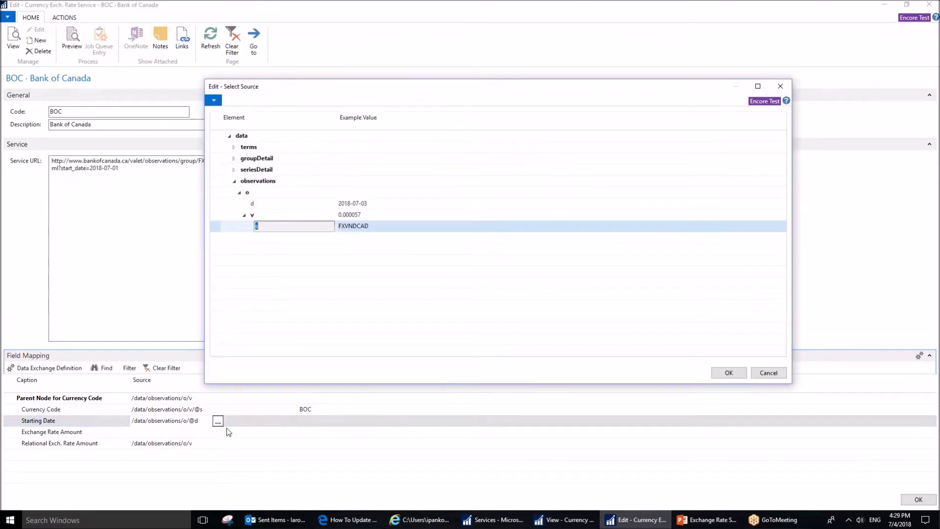
left_click(362, 205)
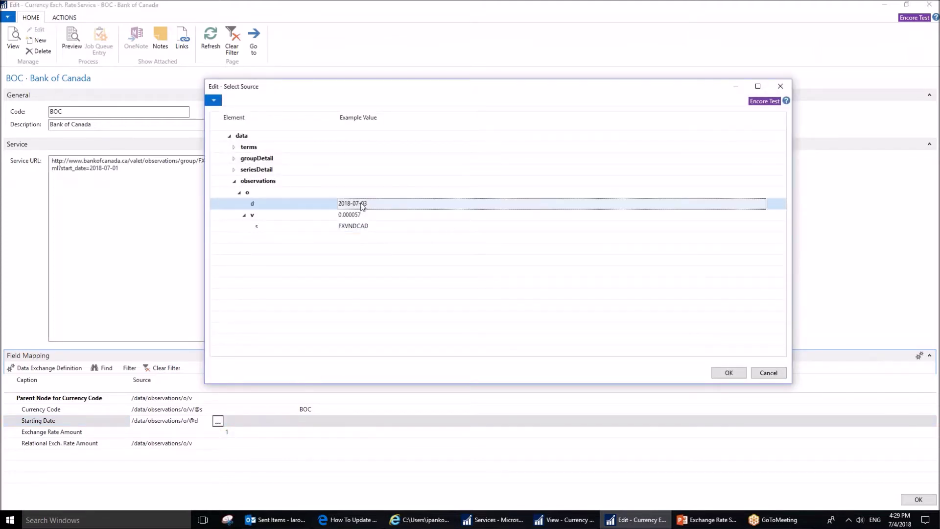
left_click(727, 375)
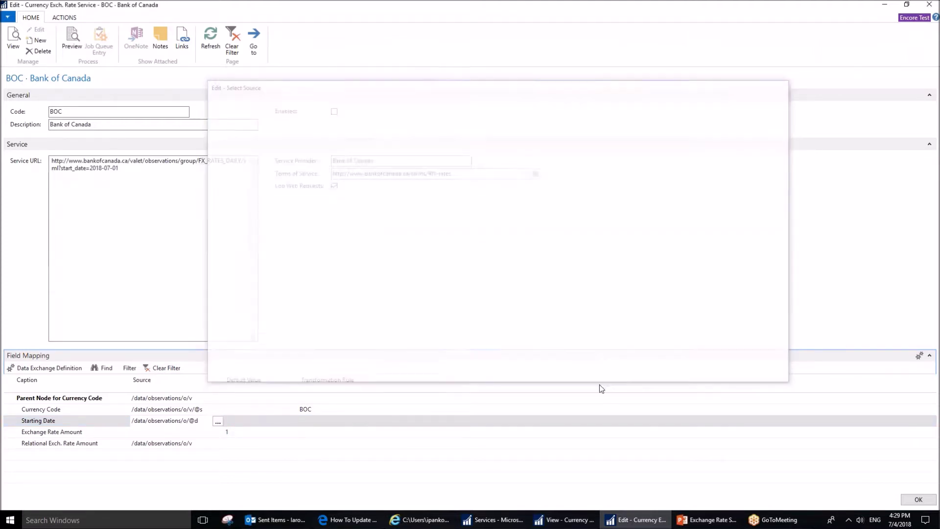
Give Exchange Rate Amount a default value of 1 with no source path.
left_click(201, 433)
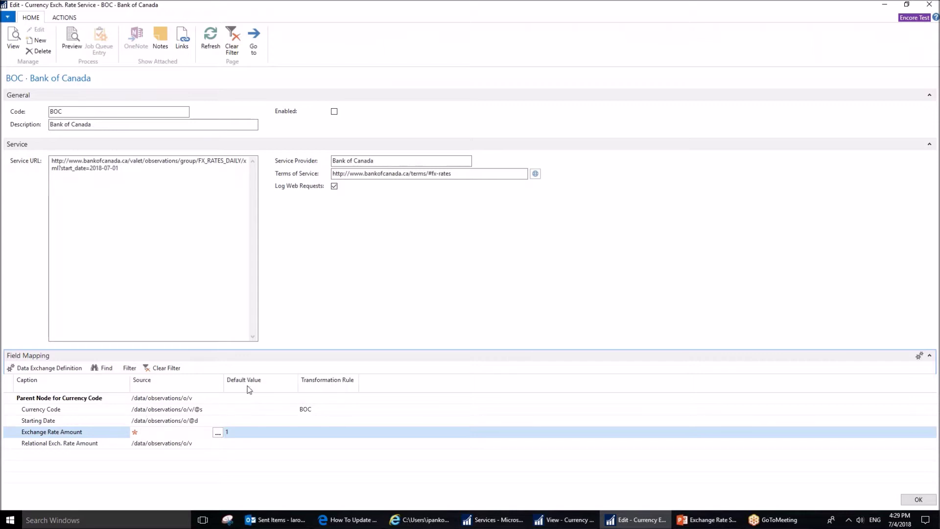
left_click(249, 428)
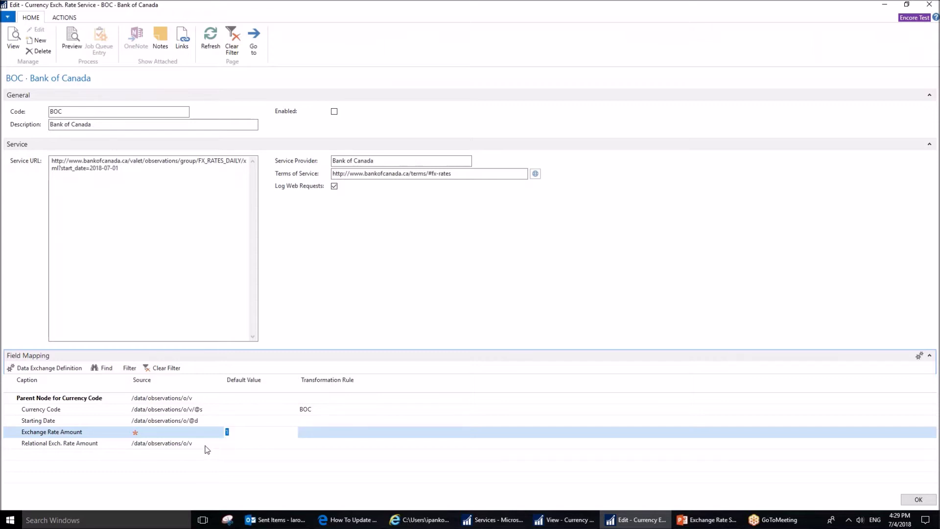
left_click_drag(173, 442, 162, 443)
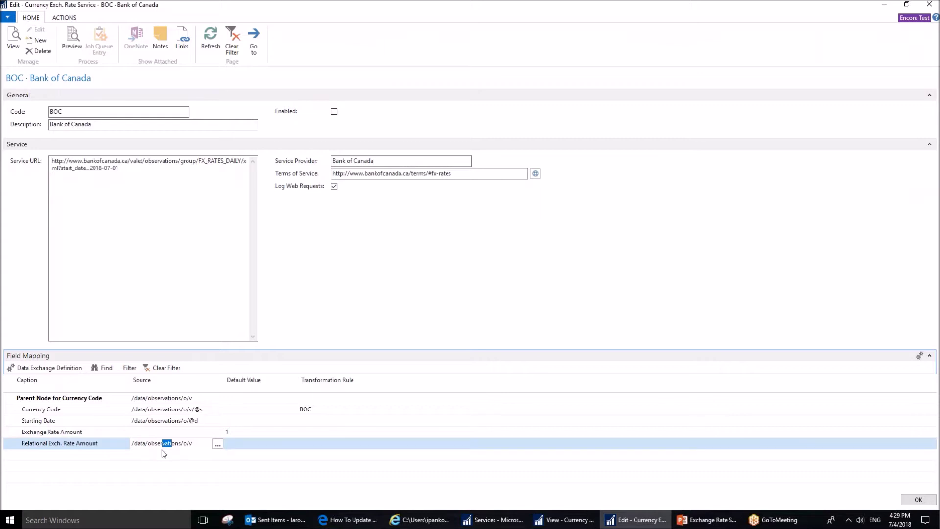
left_click(217, 444)
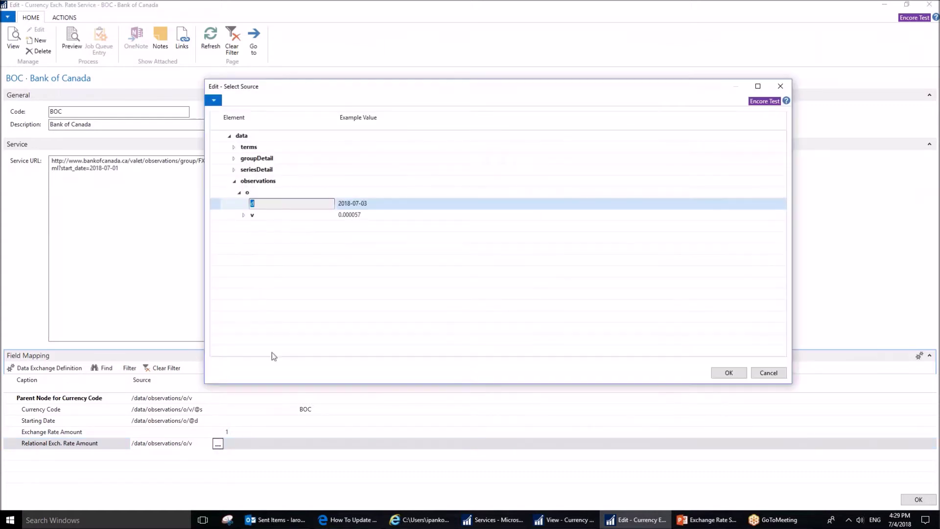
left_click(244, 214)
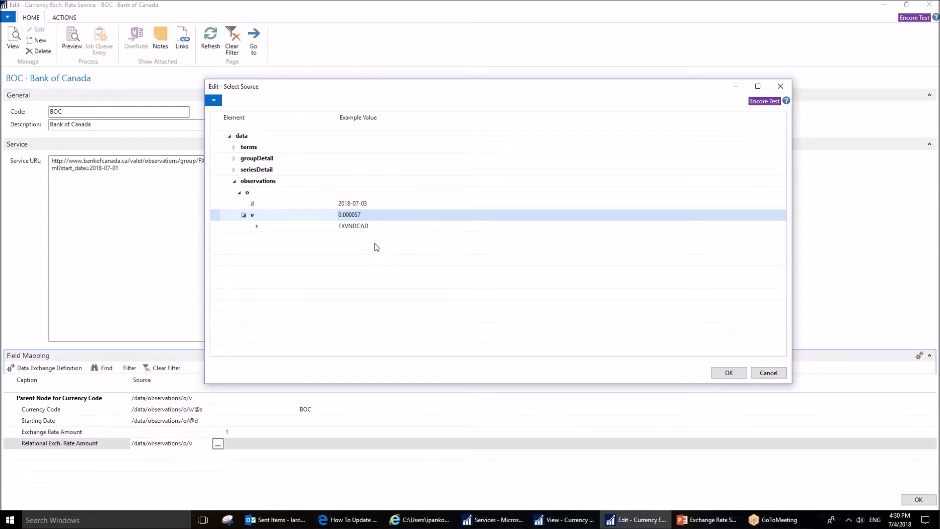
left_click(769, 373)
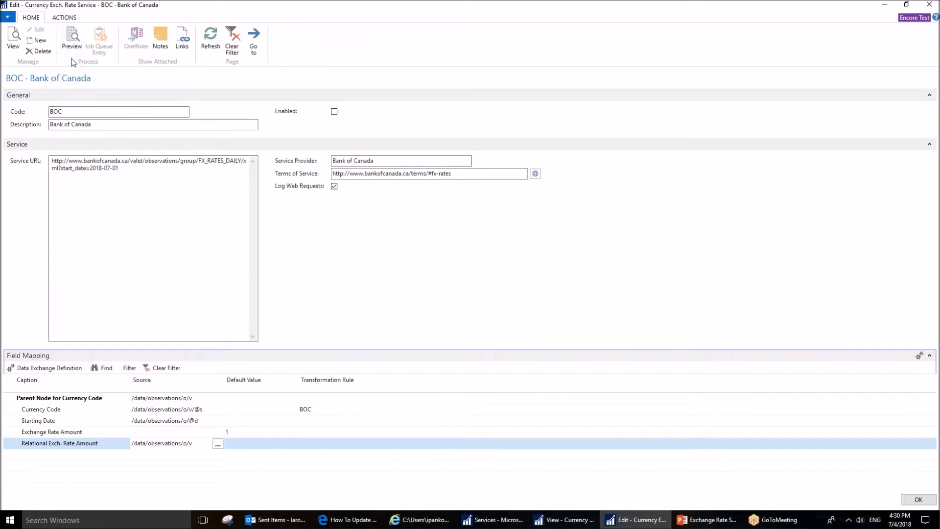
left_click(73, 43)
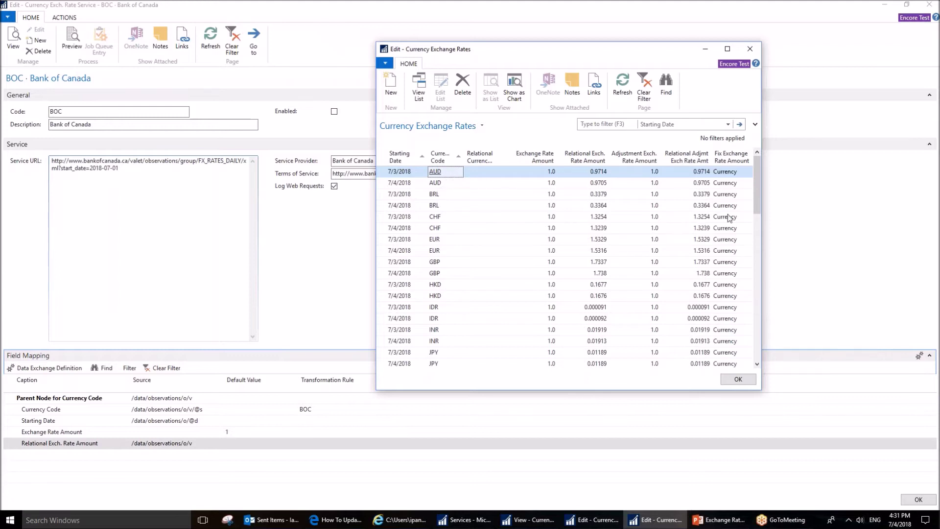
left_click_drag(758, 179, 758, 127)
left_click(738, 379)
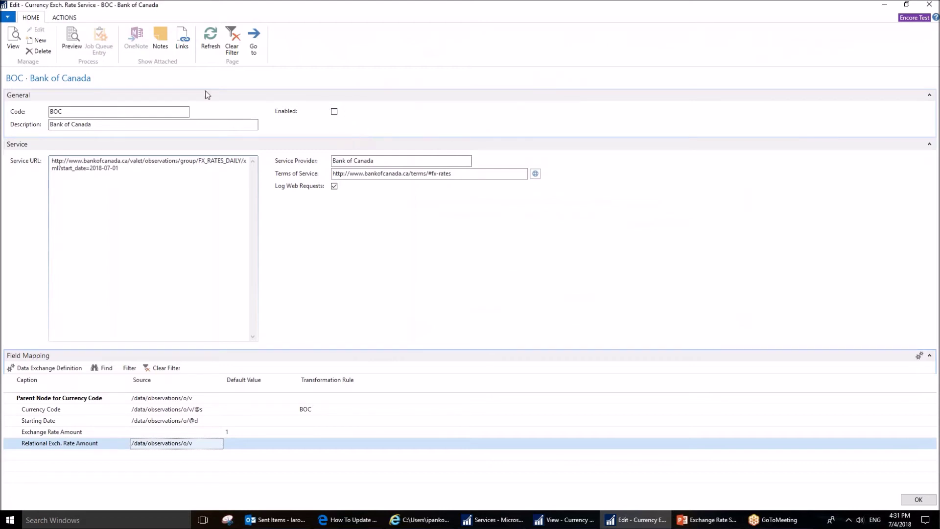
Enable the BOC – Bank of Canada service and open its new codeunit 1281 job queue entry.
left_click(333, 111)
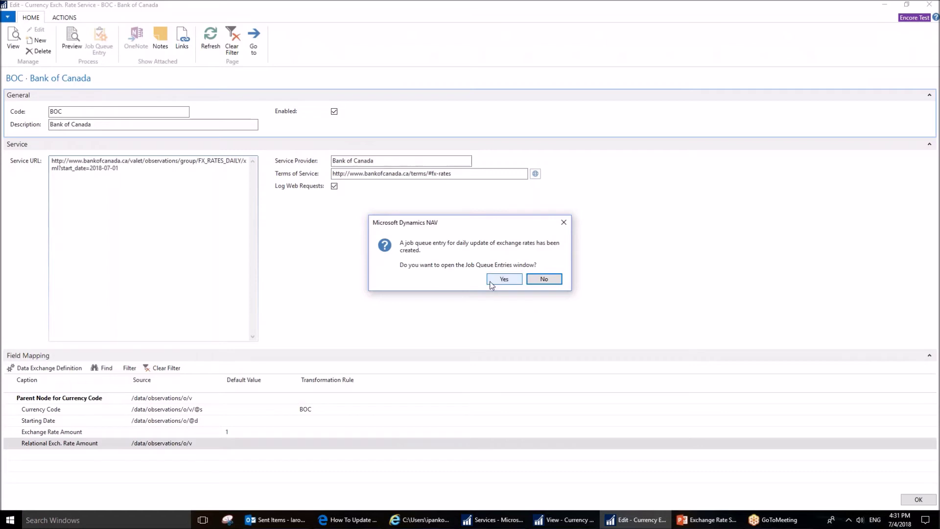
left_click(492, 283)
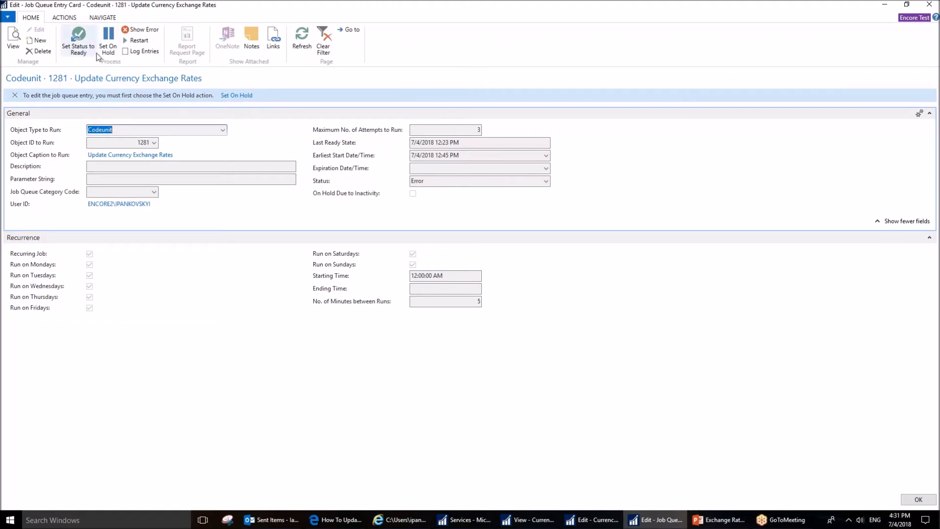
Put the codeunit 1281 job queue entry On Hold and select its Earliest Start Date/Time.
left_click(109, 42)
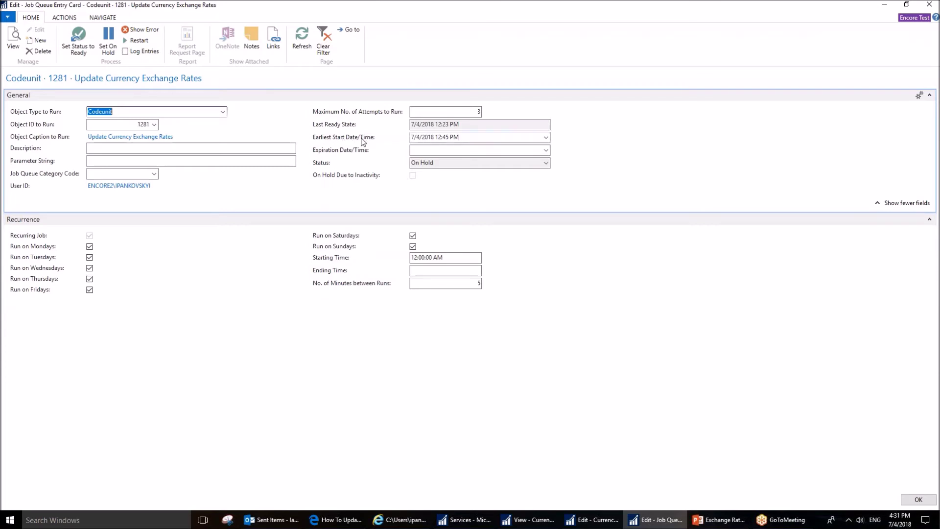
left_click(475, 137)
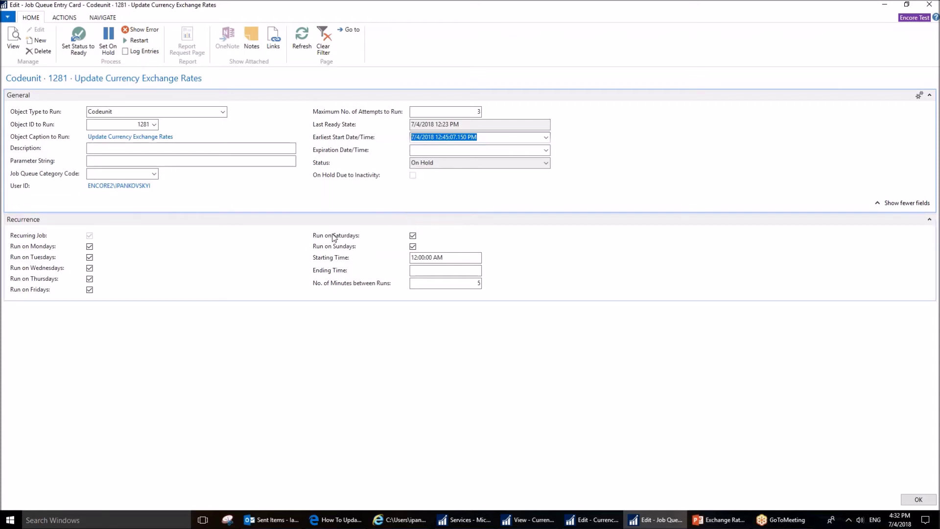
mouse_move(49, 234)
Clear Run on Saturdays and Run on Sundays, keeping Starting Time at 12:00:00 AM.
left_click(90, 256)
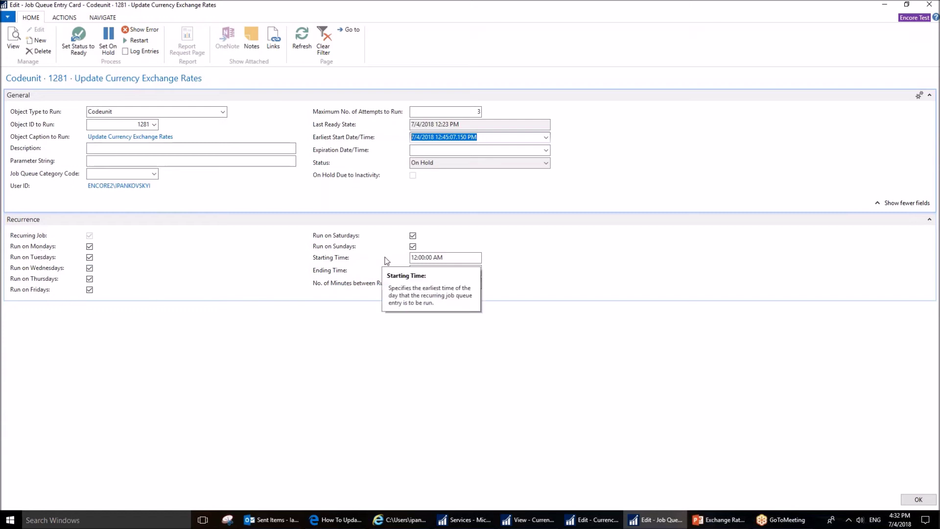
left_click(413, 236)
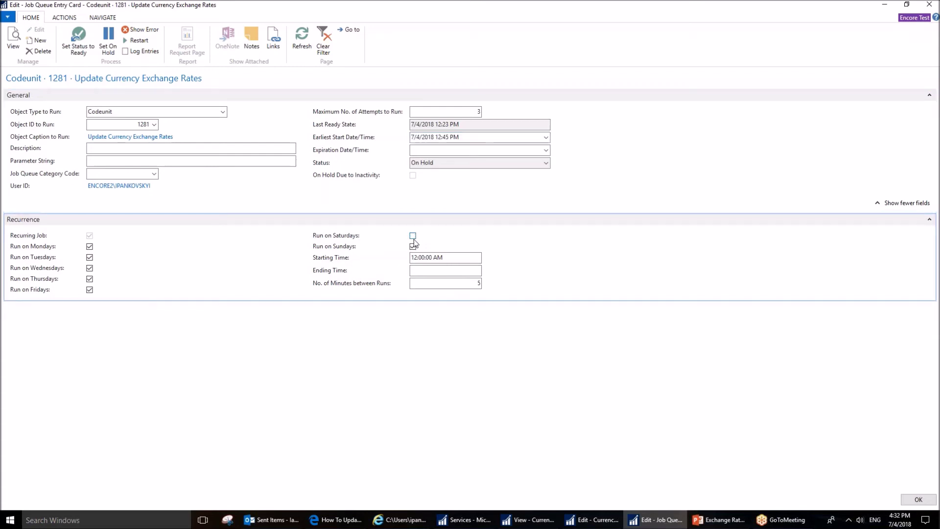
left_click(413, 247)
left_click(419, 256)
key("Tab")
key("Tab")
Set No. of Minutes between Runs to 1440 for the job queue entry.
type("1")
left_click_drag(465, 283, 488, 290)
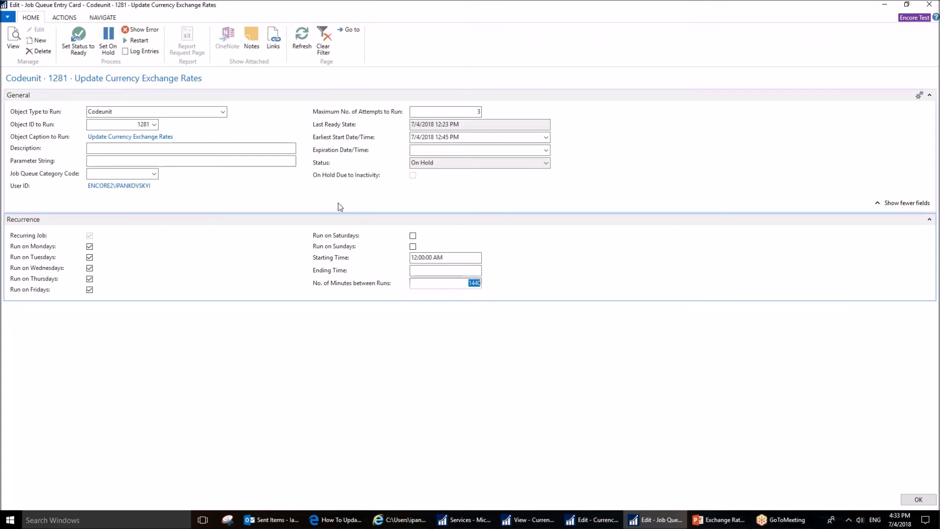
left_click(78, 40)
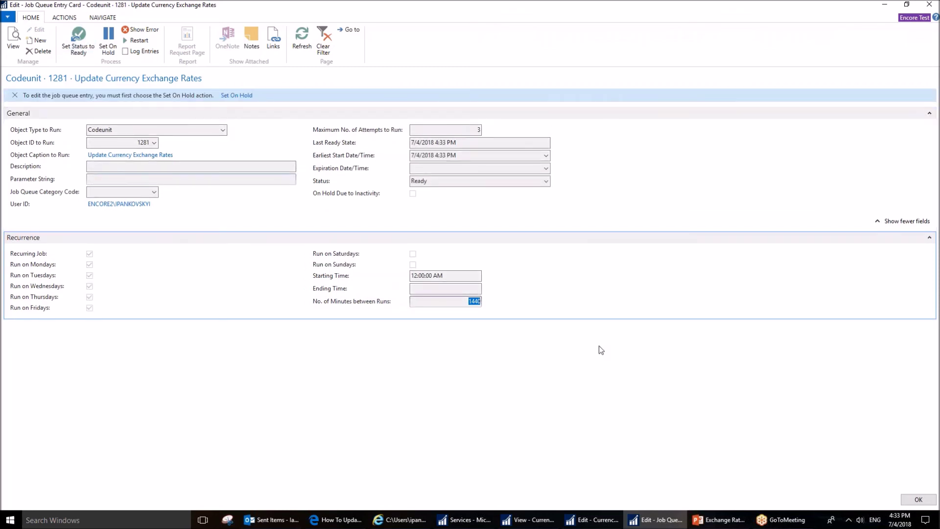
Set the job queue entry status to Ready and close the card with OK.
left_click(438, 182)
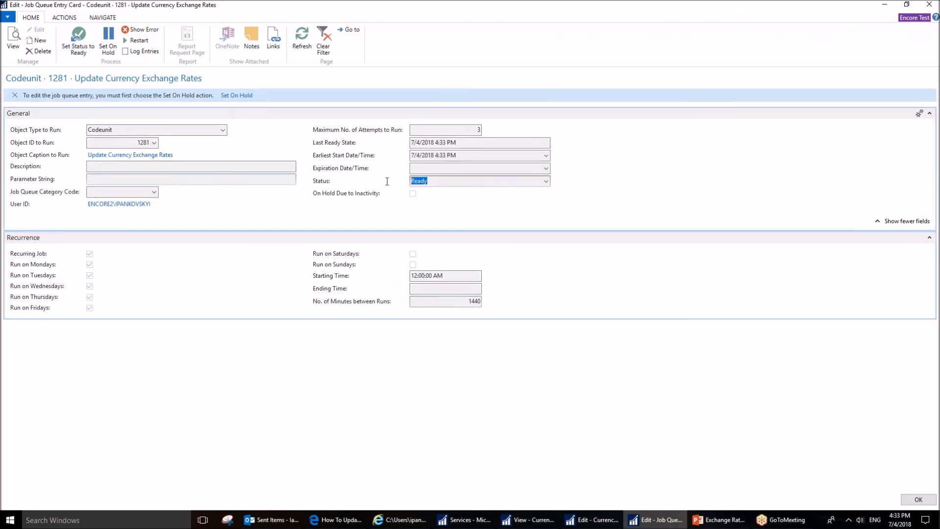
left_click(918, 499)
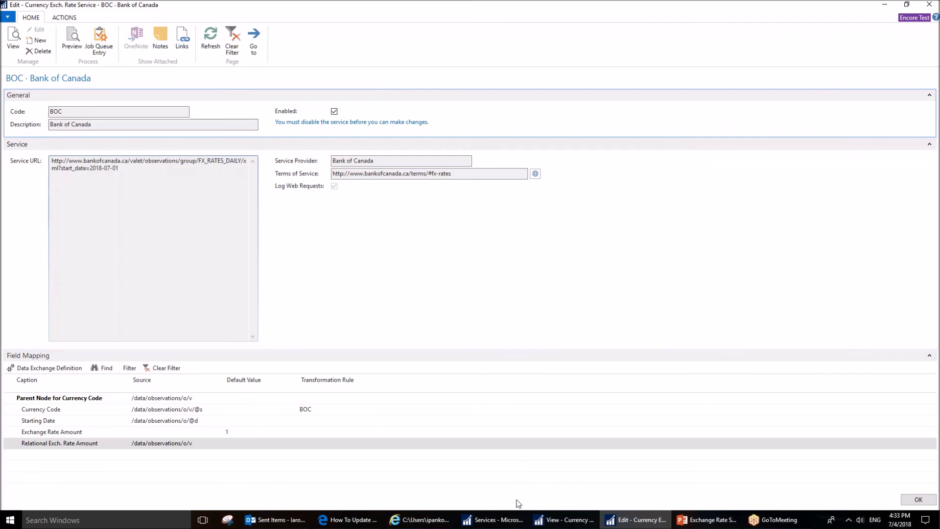
Switch to Microsoft Edge and bring up the Microsoft Dynamics Support tab.
left_click(418, 522)
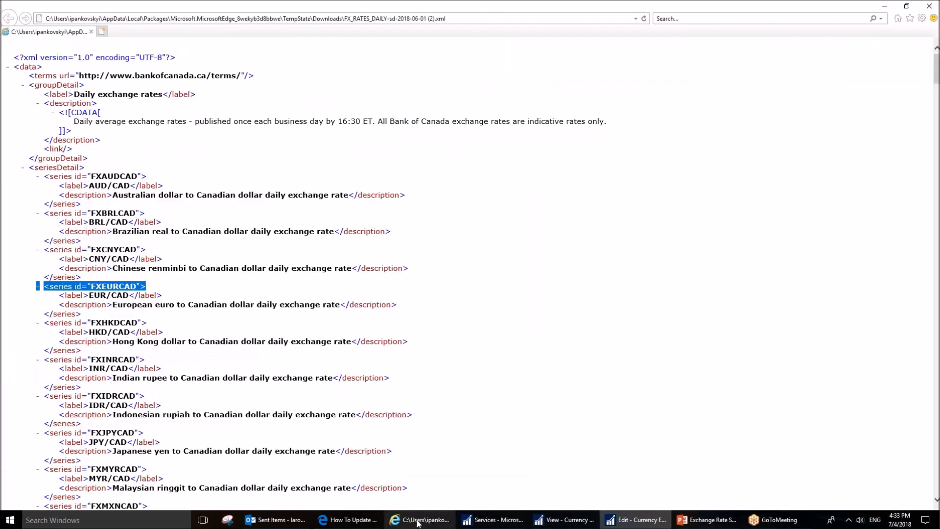
left_click(348, 520)
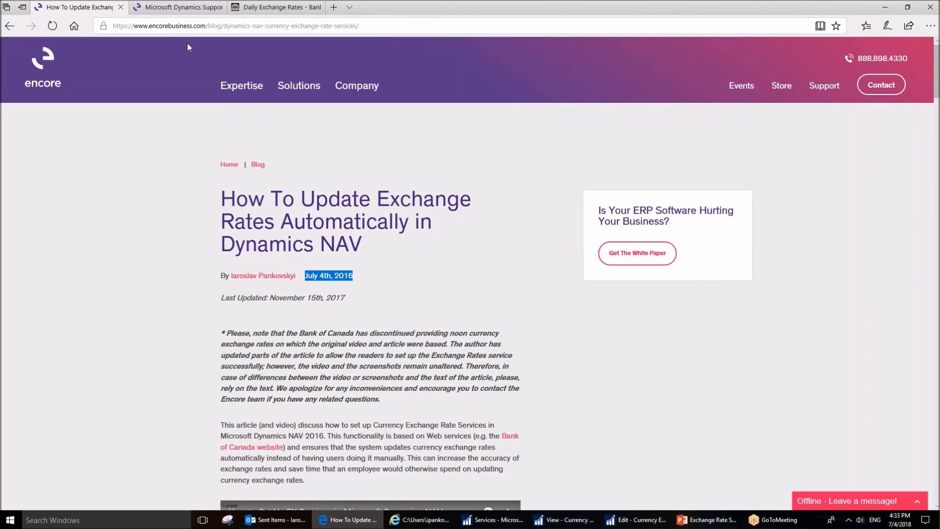
left_click(179, 7)
mouse_move(219, 103)
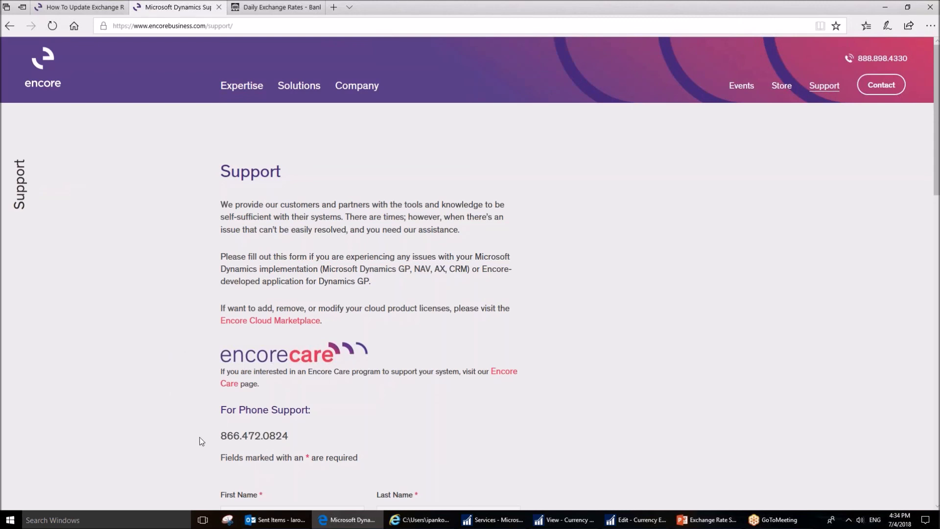
Highlight the phone support number on Encore's Support page and scroll through the page.
left_click_drag(216, 441, 292, 445)
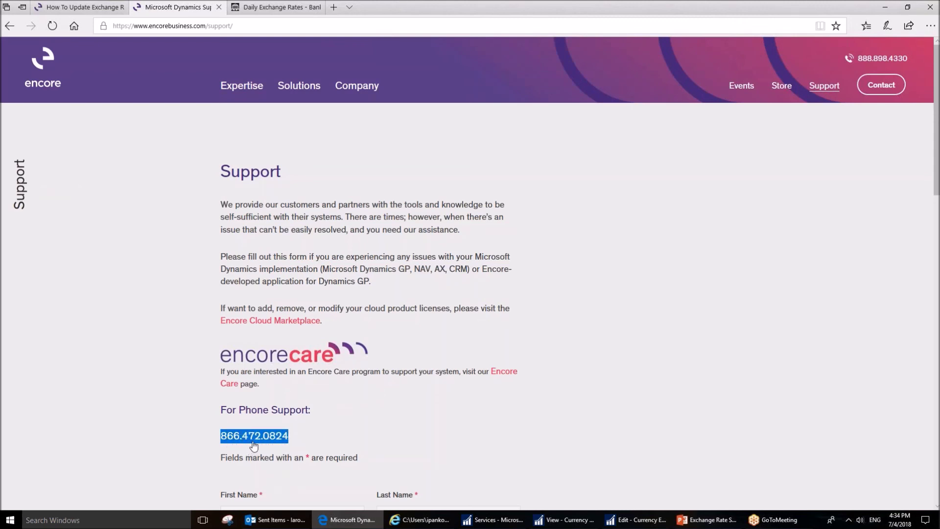
scroll(230, 443, "down", 4)
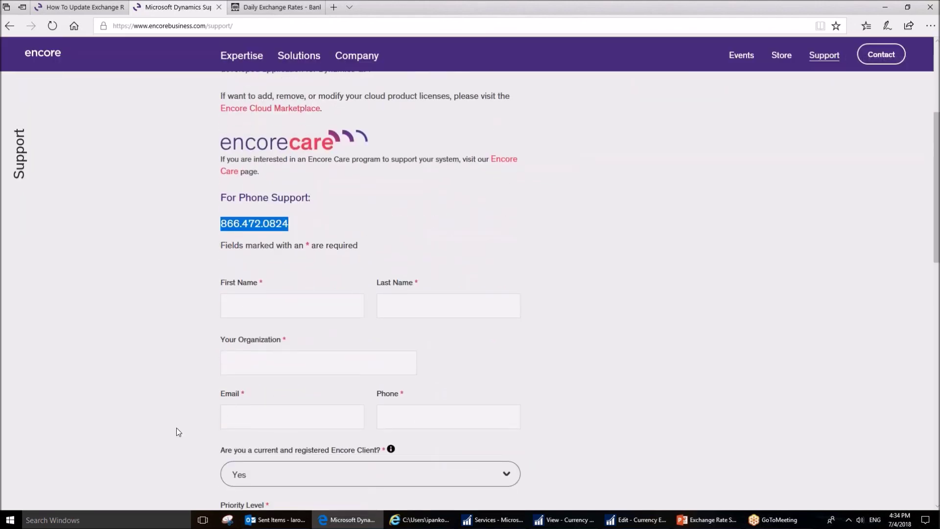
scroll(211, 404, "down", 7)
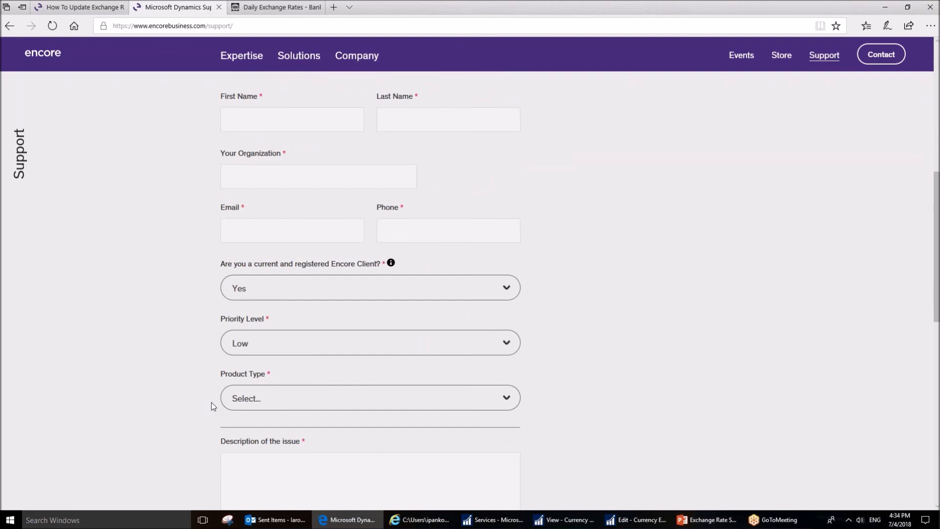
scroll(280, 312, "up", 12)
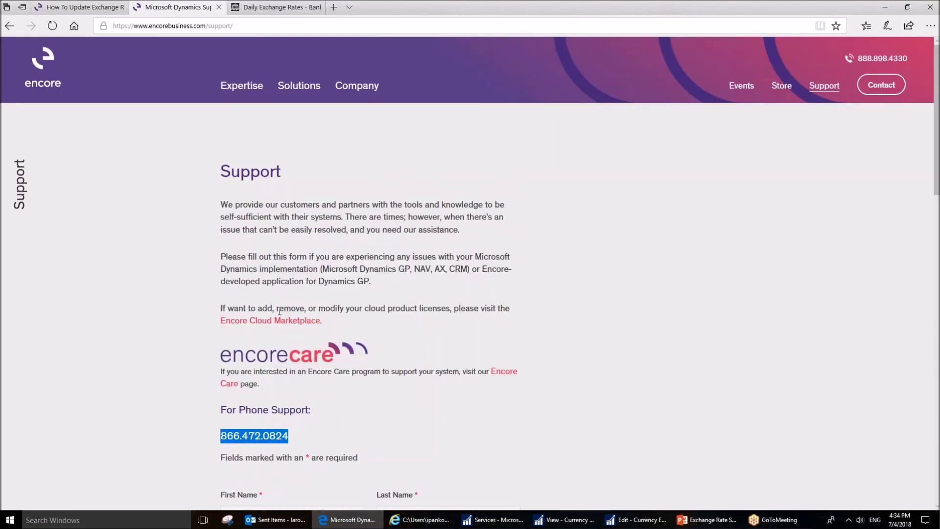
left_click(434, 17)
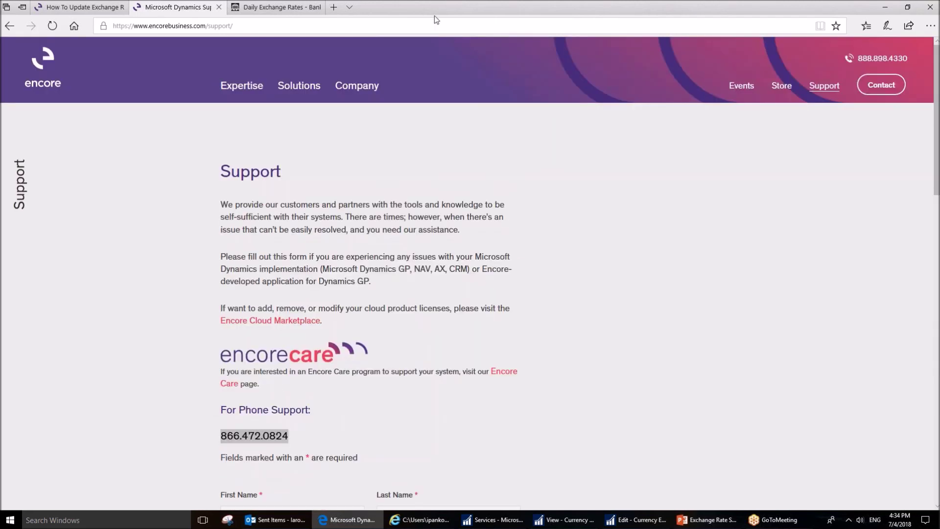